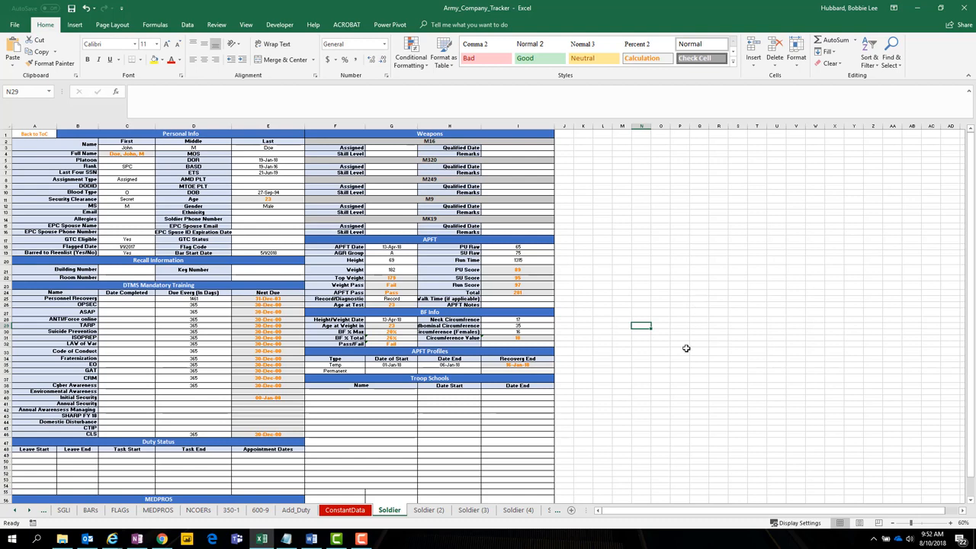
Step: Widen column H to show its full labels and auto-fit column D to its contents on the Soldier sheet
left_click(661, 372)
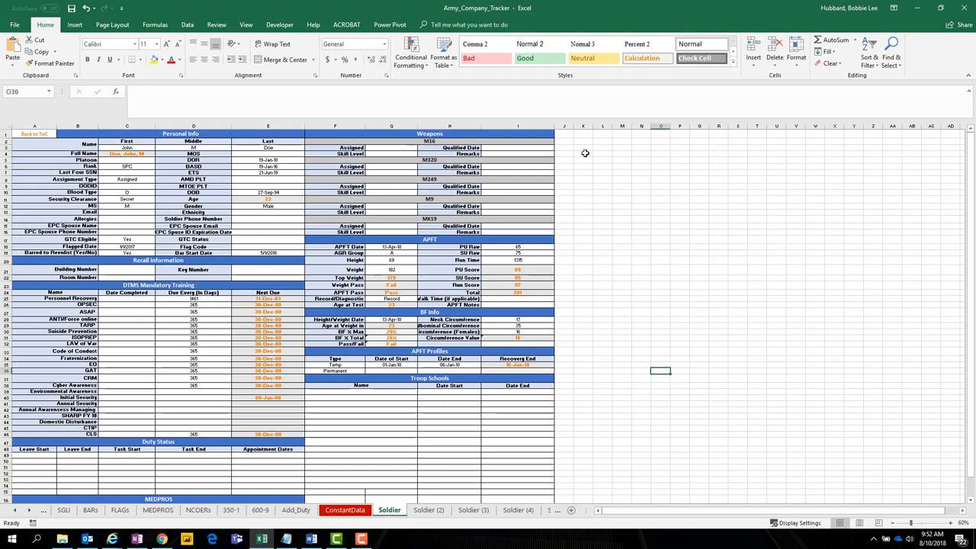
left_click_drag(481, 127, 508, 127)
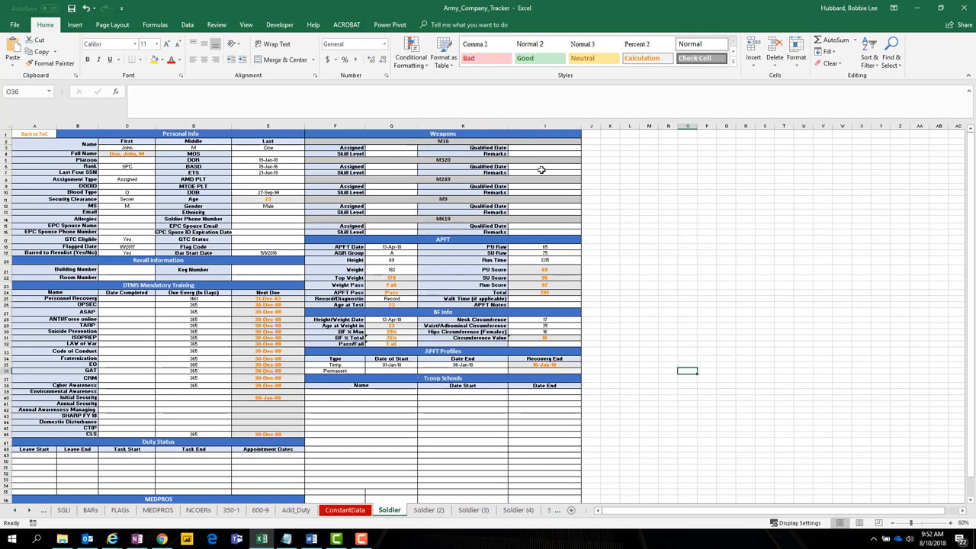
left_click(631, 267)
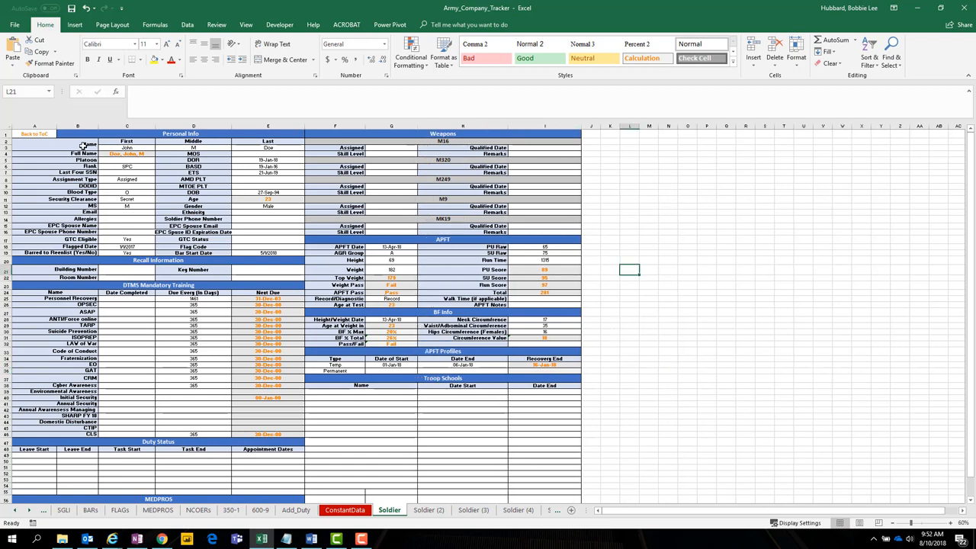
left_click(79, 144)
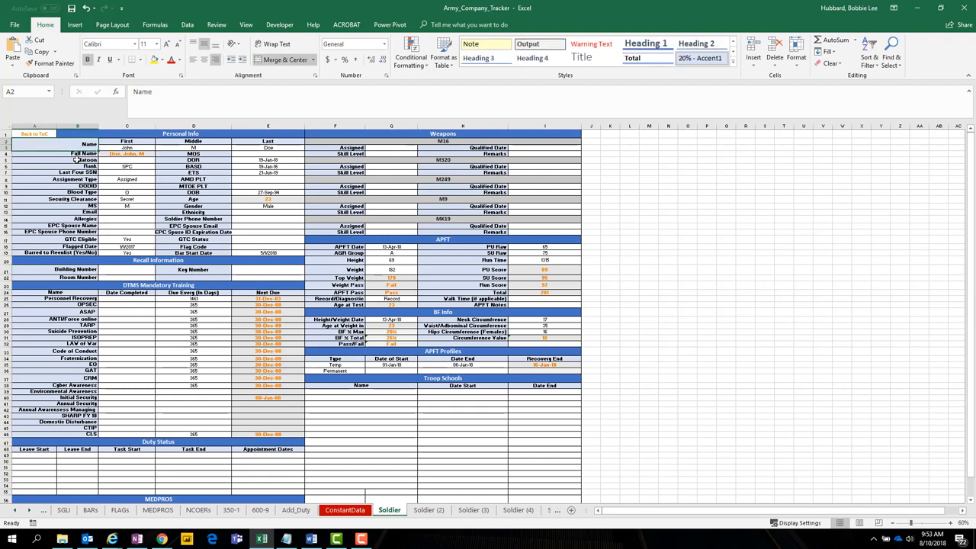
double_click(231, 126)
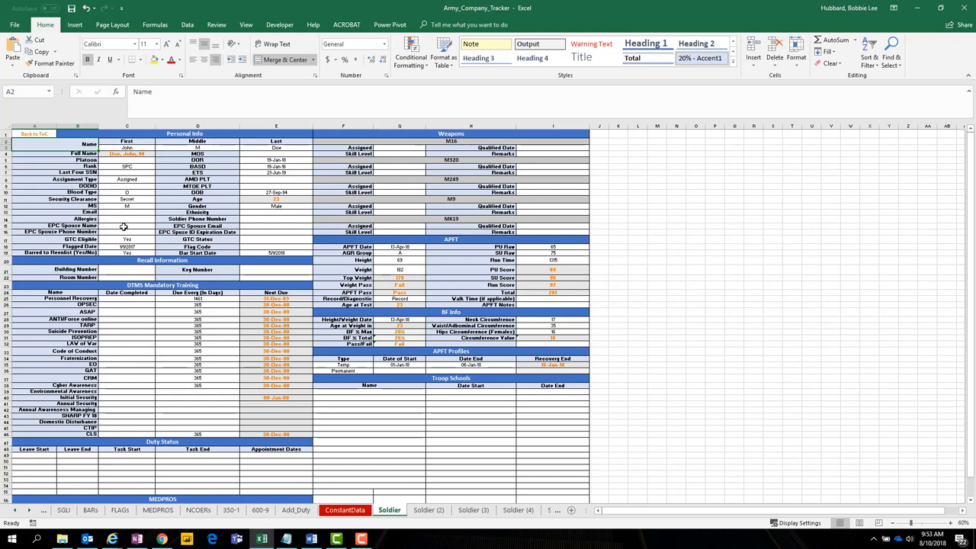
Step: Review the Recall Information, DTMS Mandatory Training, Duty Status and MEDPROS sections, including the MEB (Yes/No) field
left_click(131, 272)
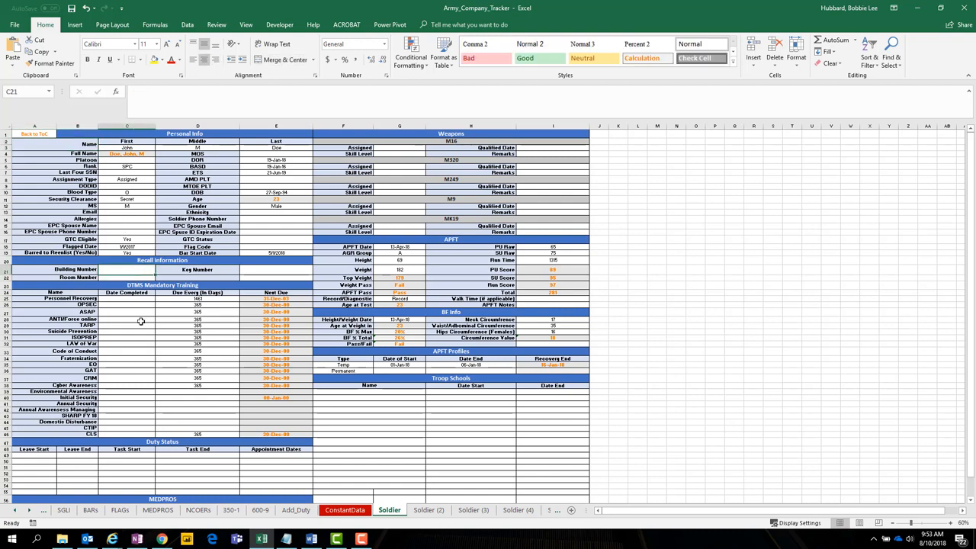
left_click(163, 285)
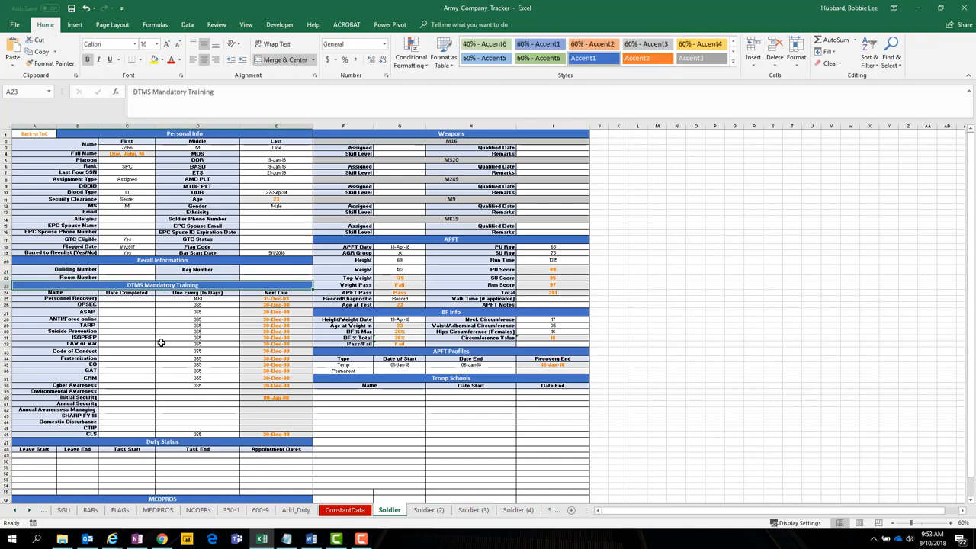
scroll(166, 361, "down", 7)
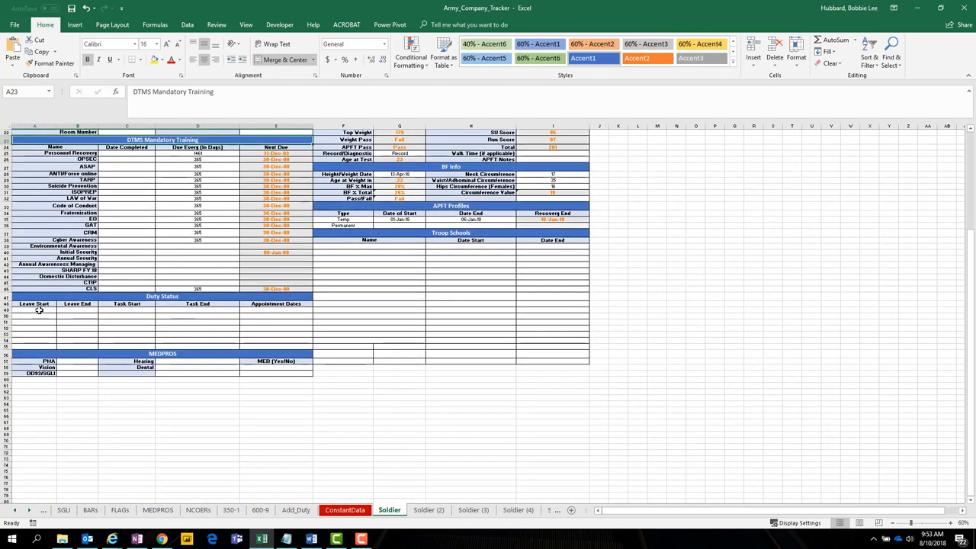
left_click(39, 311)
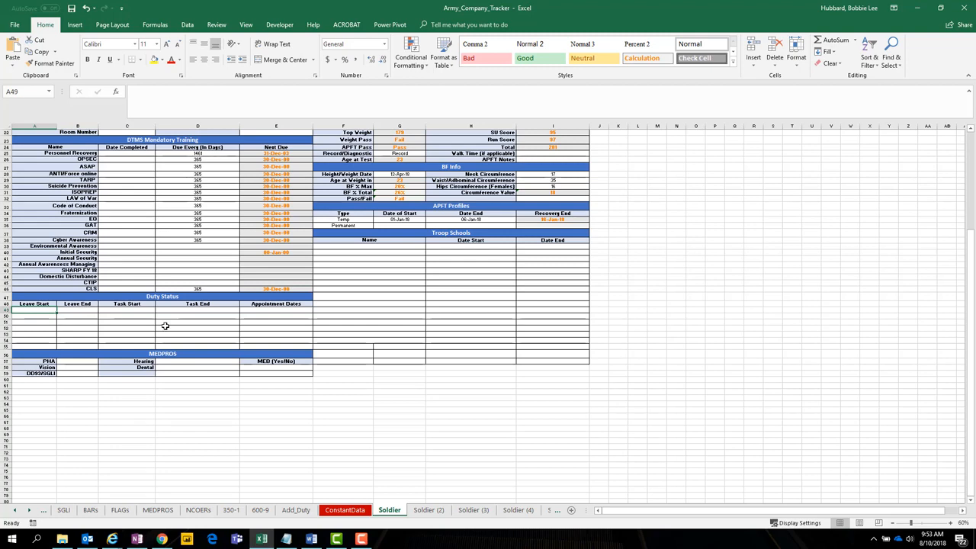
left_click(79, 361)
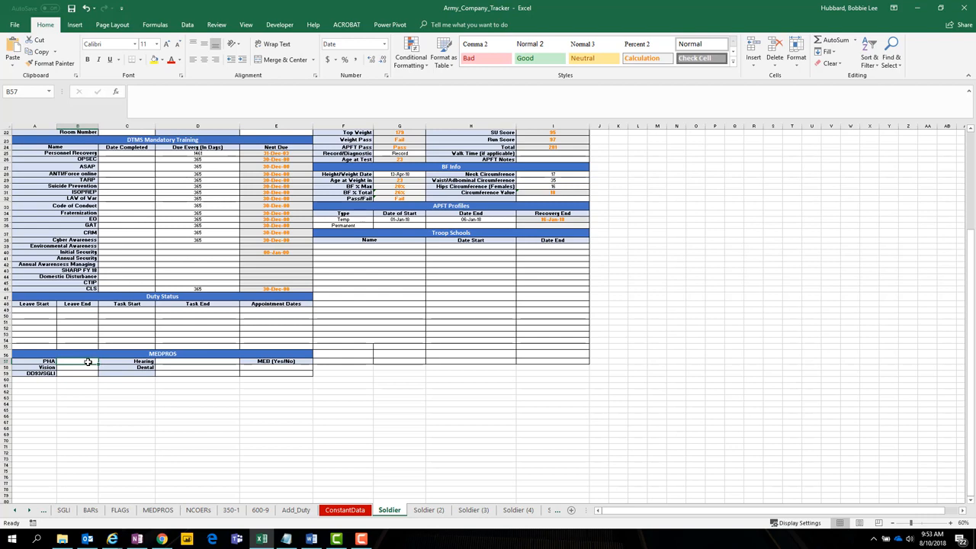
left_click(278, 362)
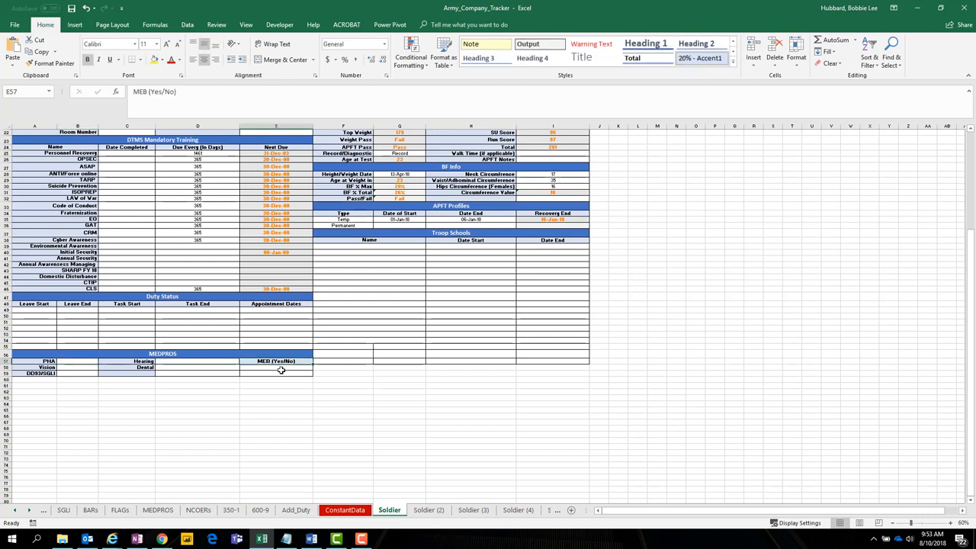
left_click(295, 369)
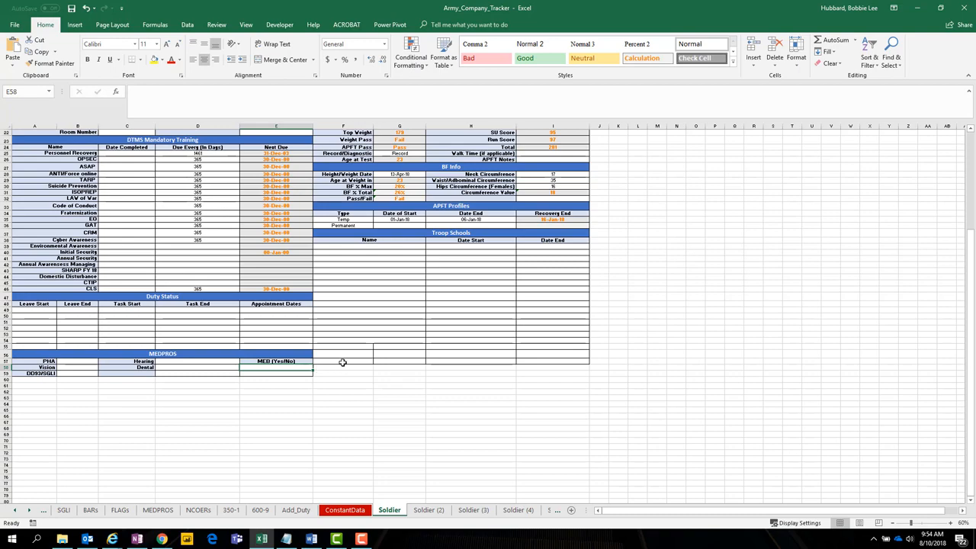
Step: Review the Weapons section, including the M16 Assigned and Skill Level fields and the other weapon headings
scroll(341, 422, "up", 7)
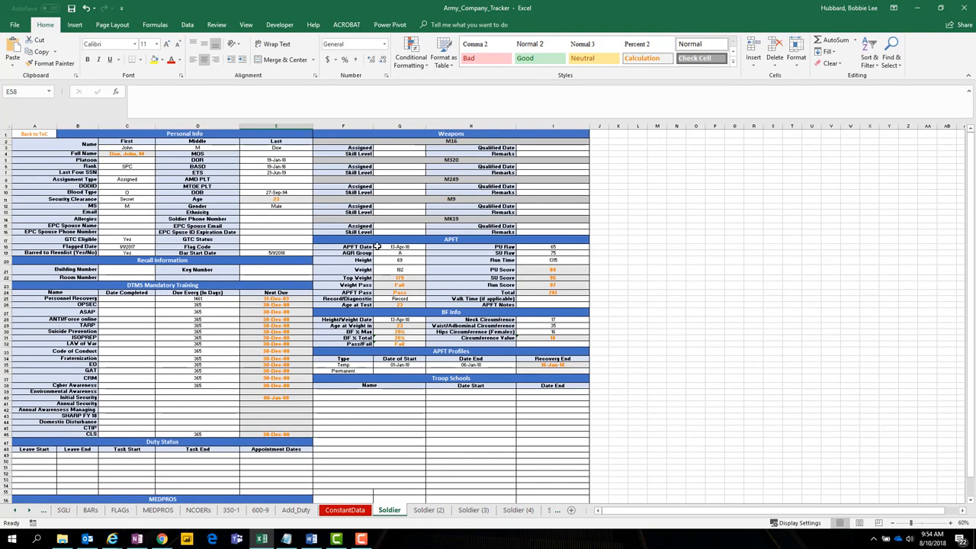
left_click(395, 147)
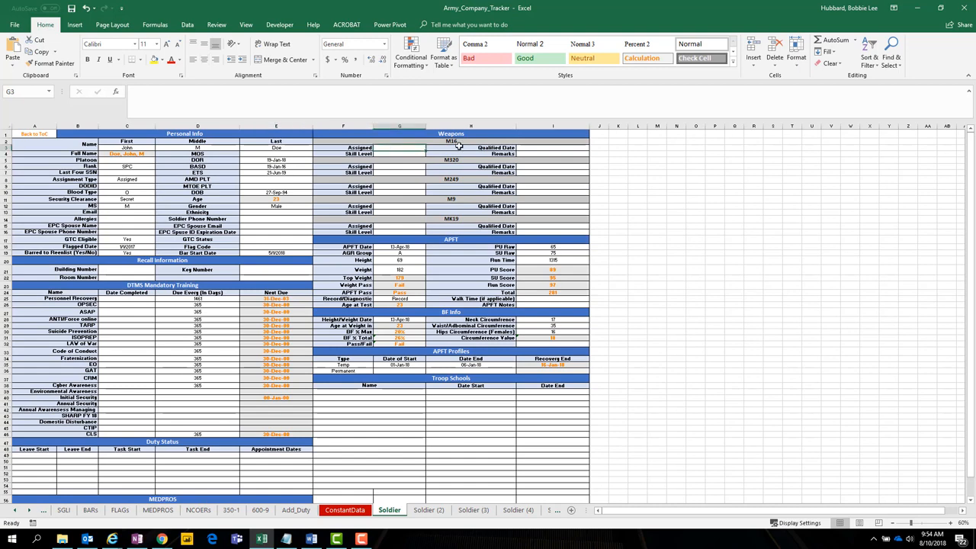
left_click(452, 219)
left_click(463, 143)
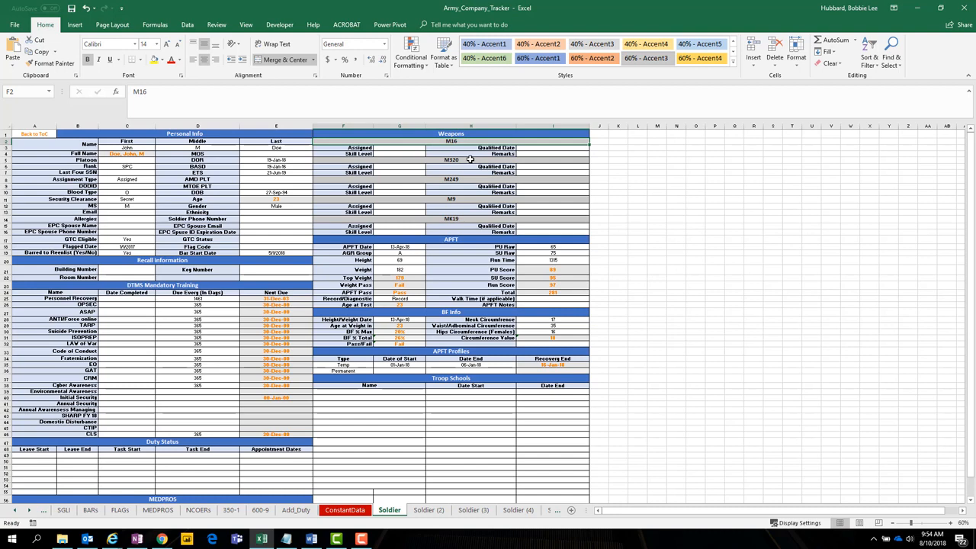
left_click(394, 147)
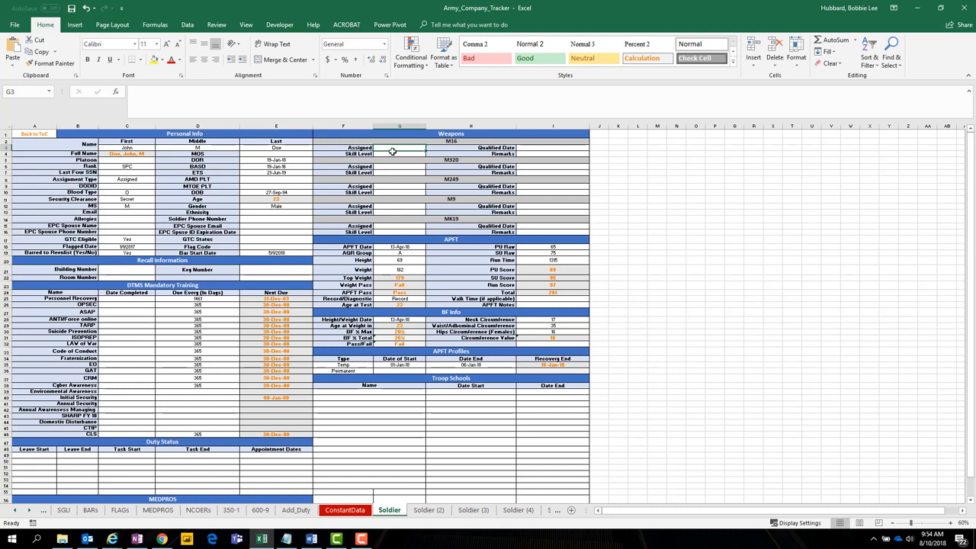
left_click(393, 155)
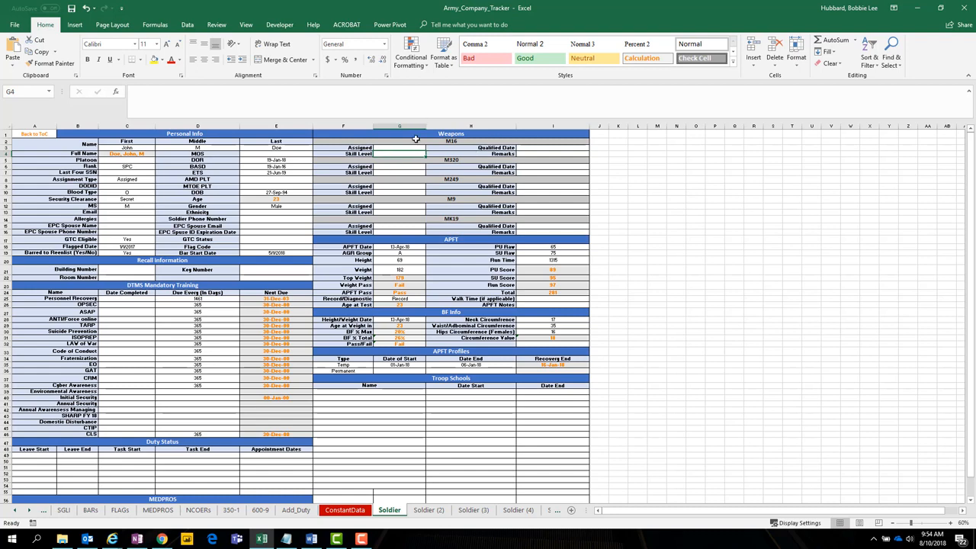
left_click(418, 180)
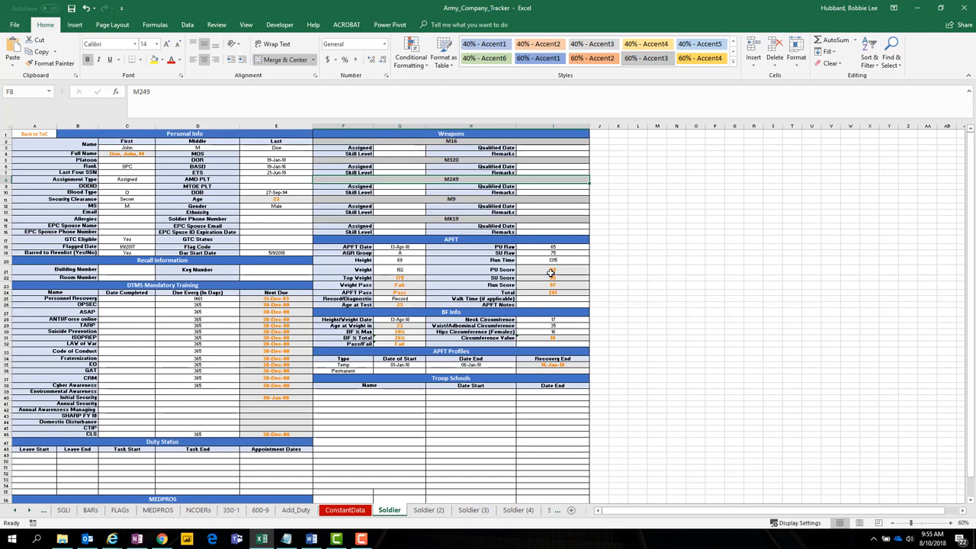
Step: Examine the Top Weight and Weight Pass formulas in the APFT section along with the gender, height and weight cells they use
left_click(411, 276)
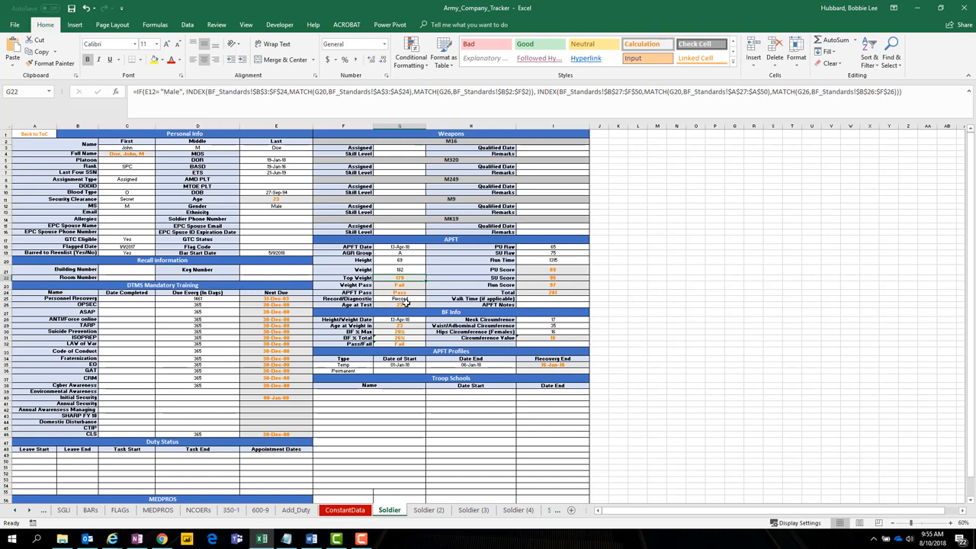
key("Down")
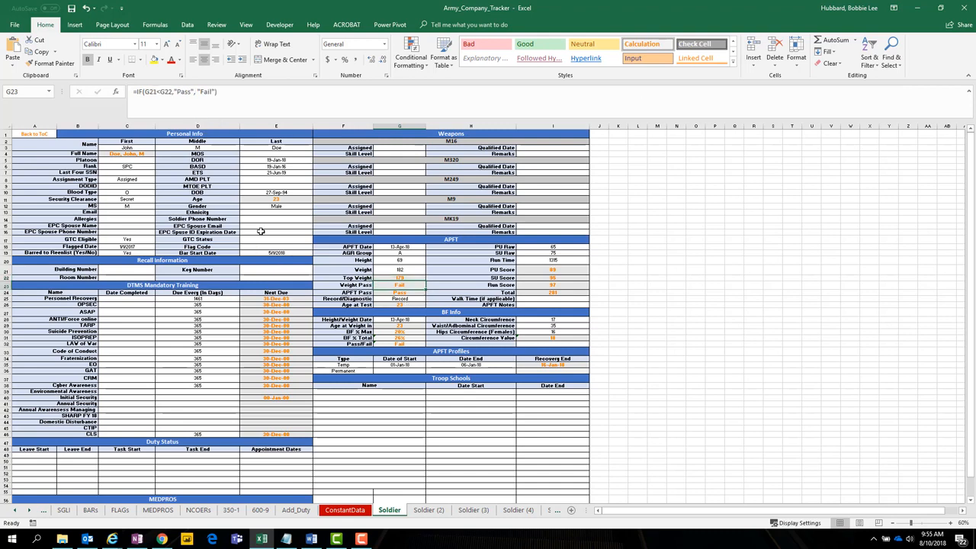
left_click(272, 206)
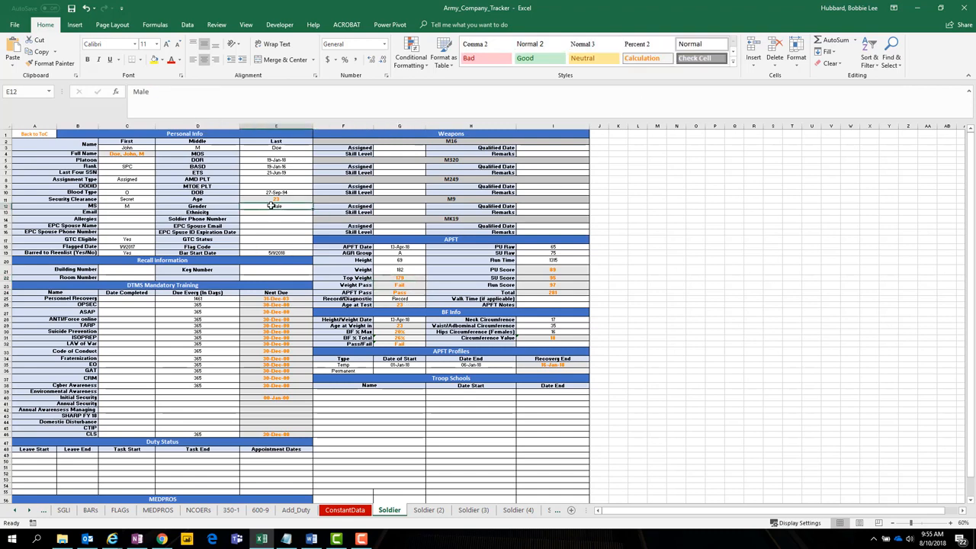
left_click(412, 260)
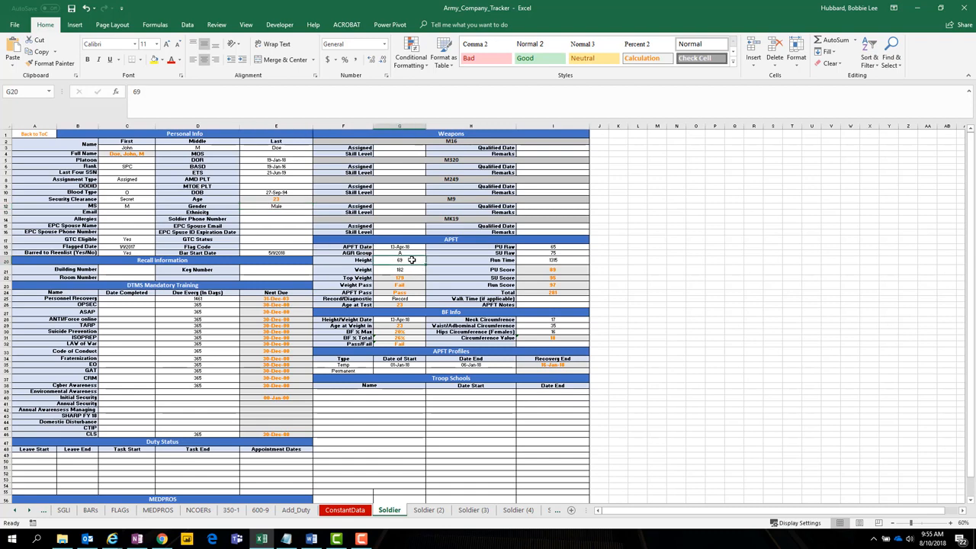
left_click(415, 284)
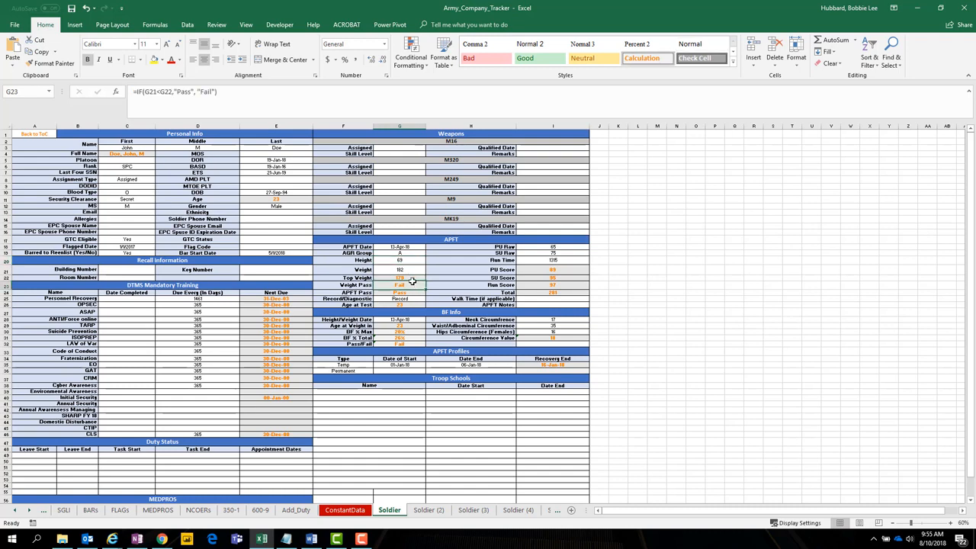
left_click(410, 279)
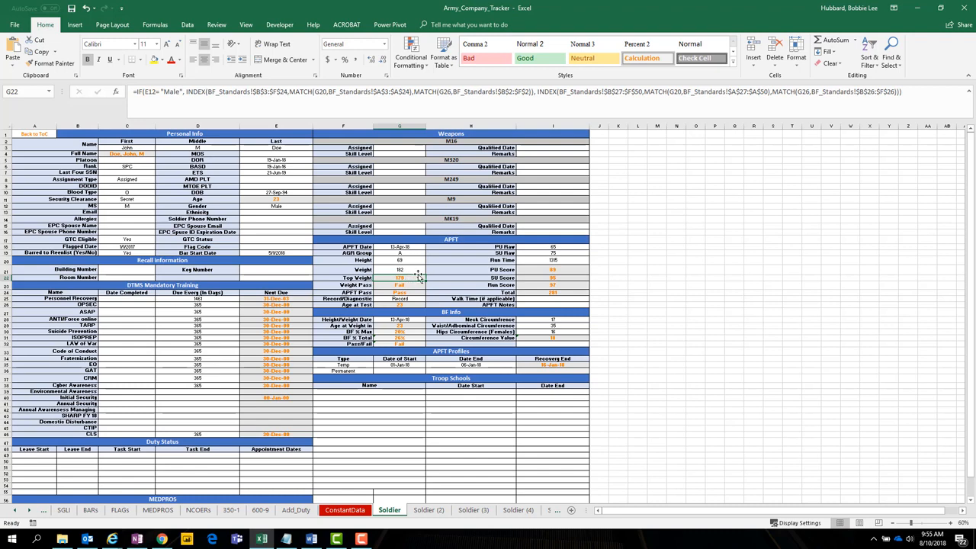
left_click(412, 269)
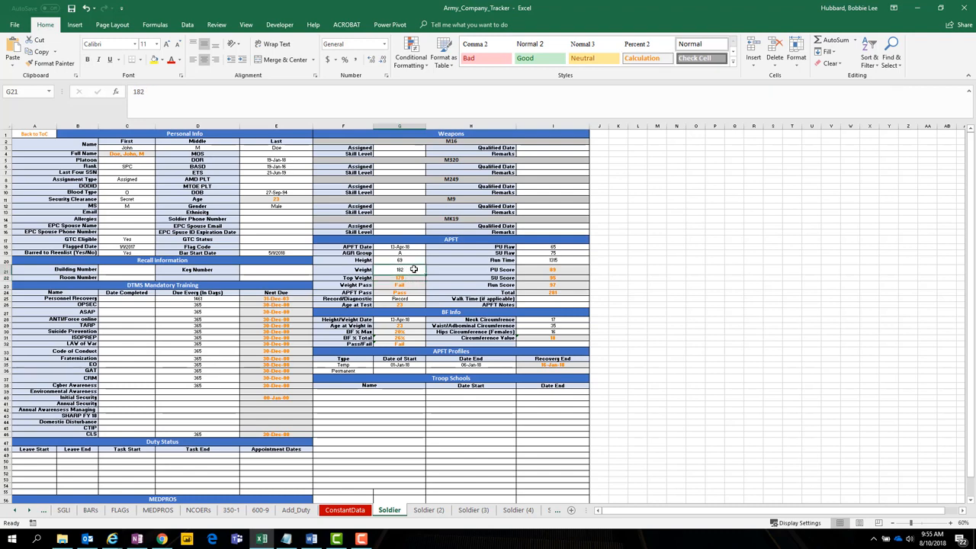
left_click(413, 278)
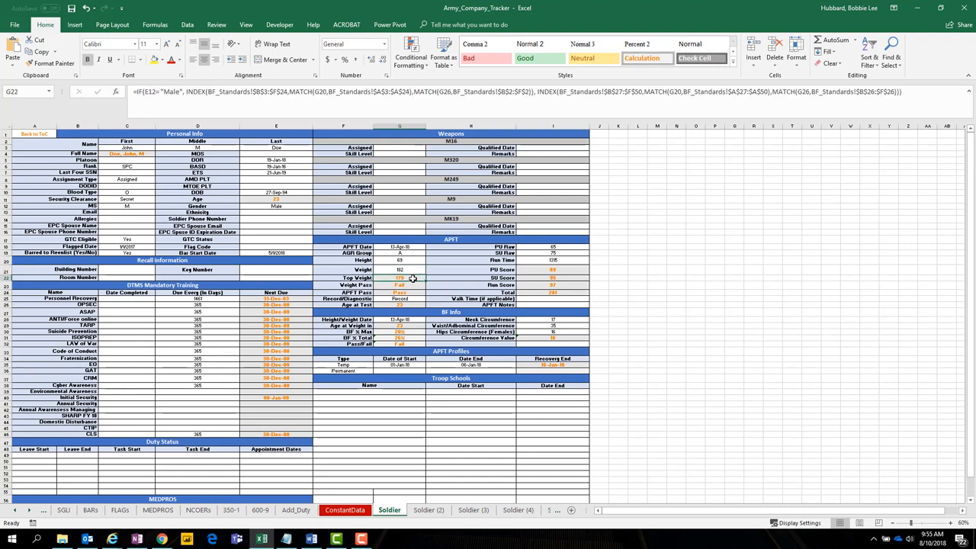
left_click(413, 288)
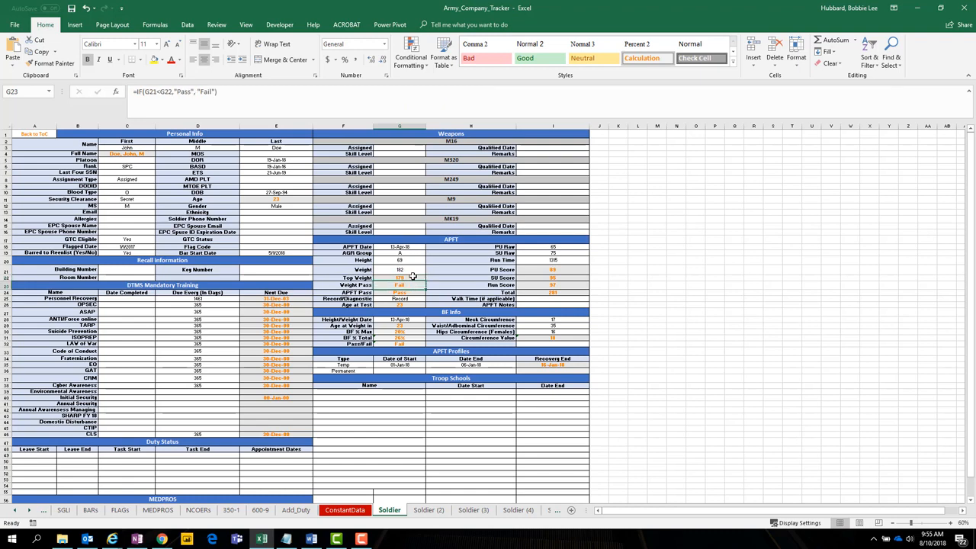
left_click(413, 277)
left_click(412, 285)
Step: Examine the APFT Pass formula and the PU, SU and Run Score cells it depends on
left_click(413, 291)
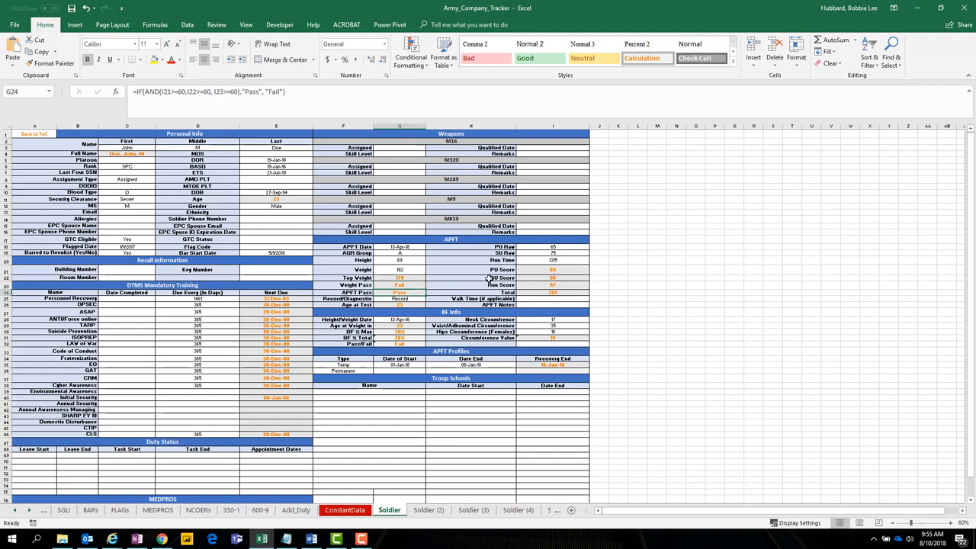
left_click(552, 270)
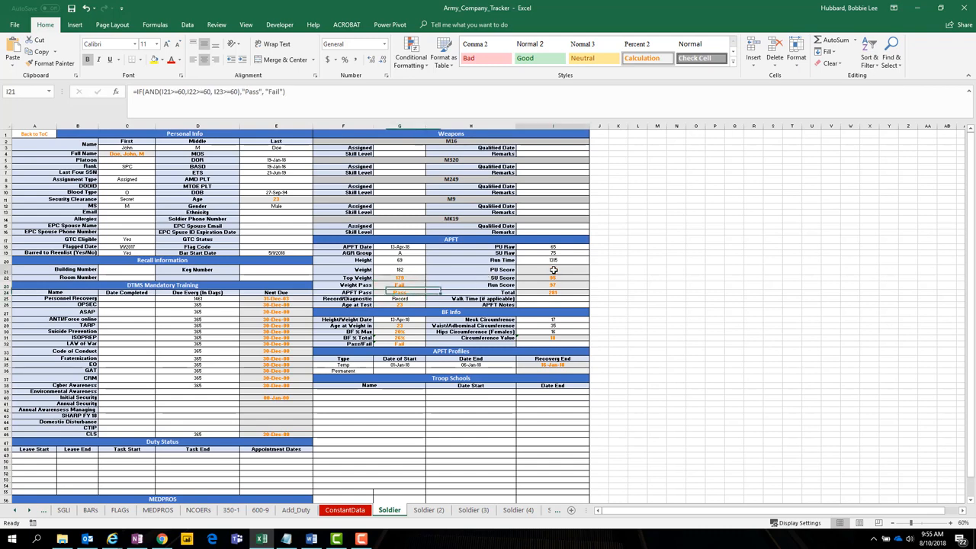
left_click(555, 279)
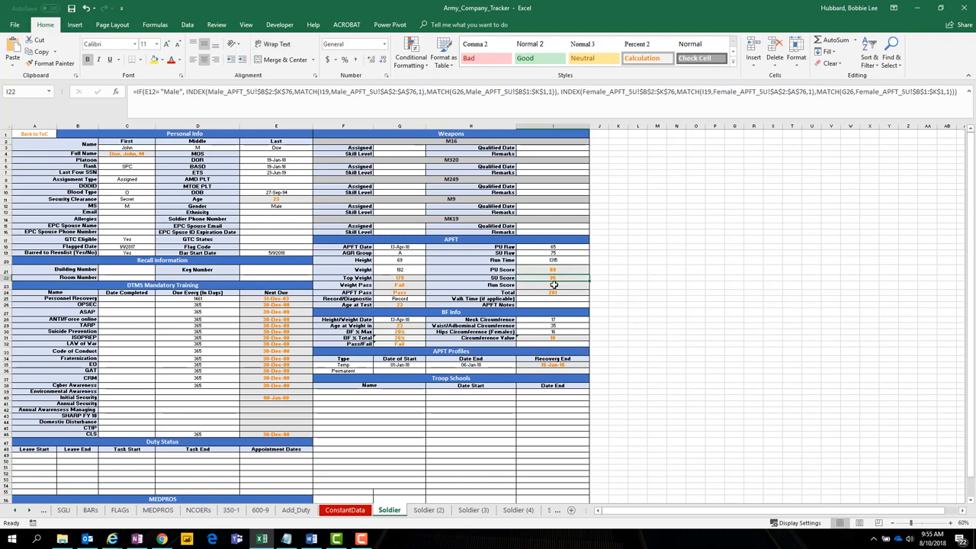
left_click(552, 285)
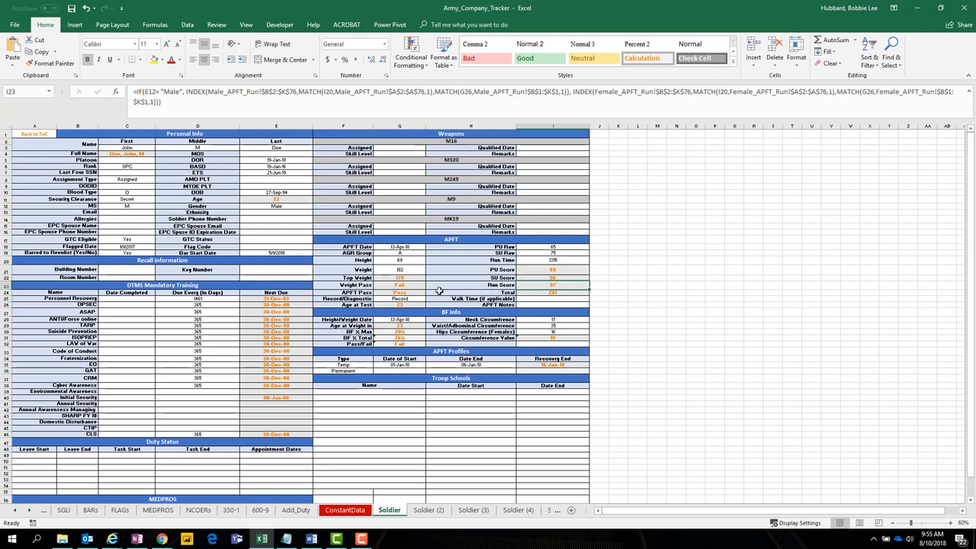
Step: Check the Record/Diagnostic field and the Age at Test formula, including the DOB and APFT Date cells it references
left_click(416, 297)
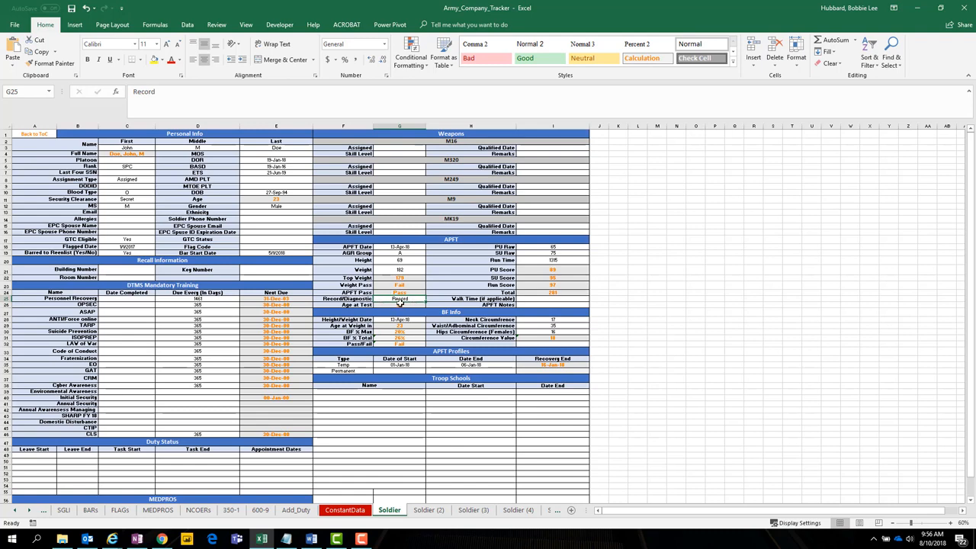
left_click(413, 304)
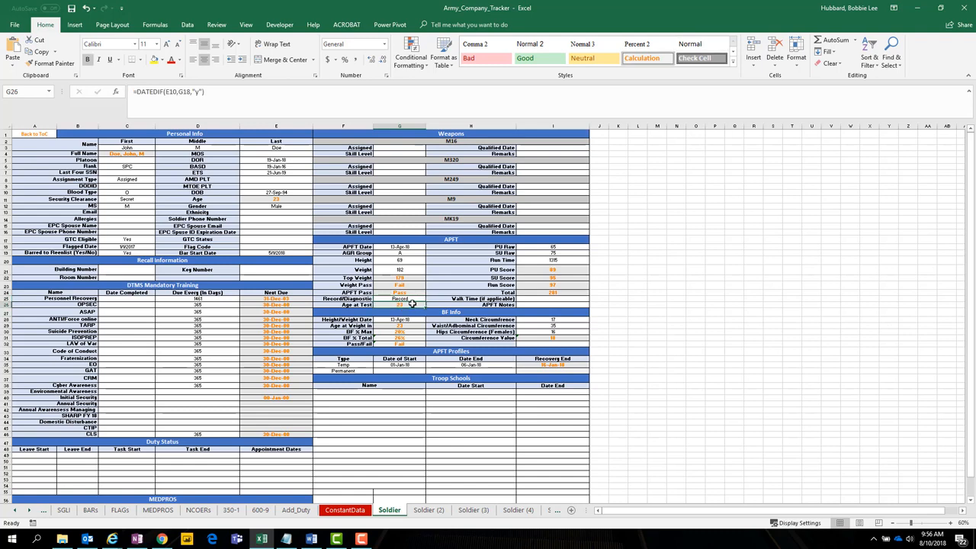
left_click(281, 192)
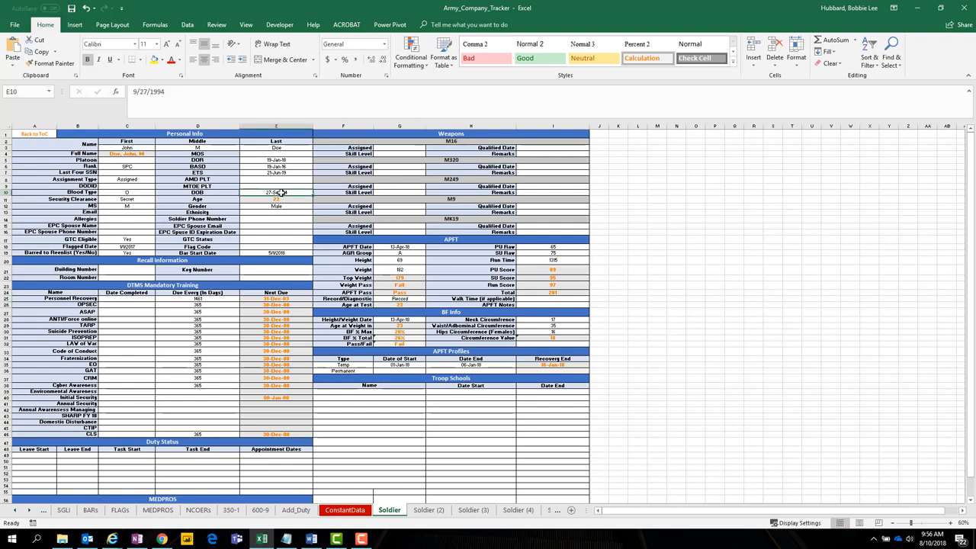
left_click(410, 247)
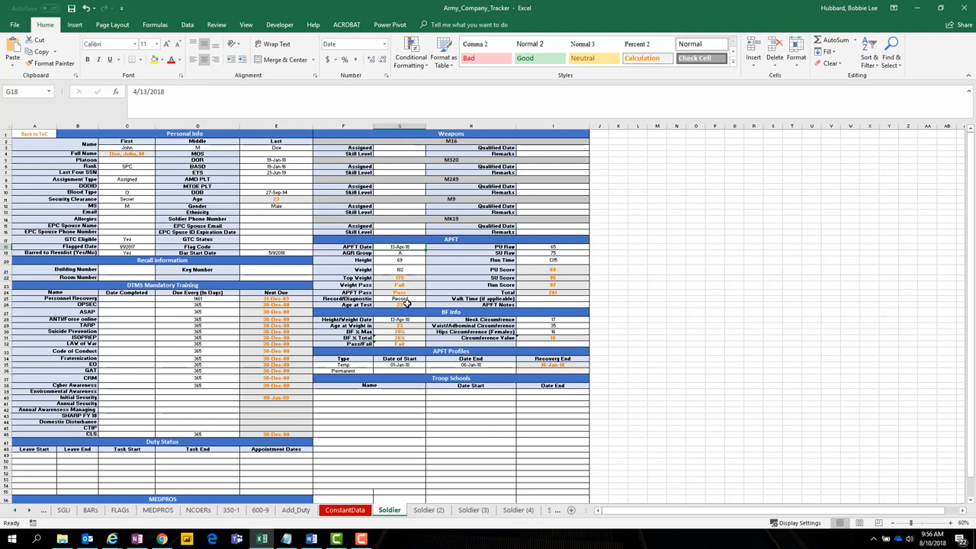
Step: Examine the PU Score, SU Score, Run Score and Total formulas in the APFT section
left_click(560, 270)
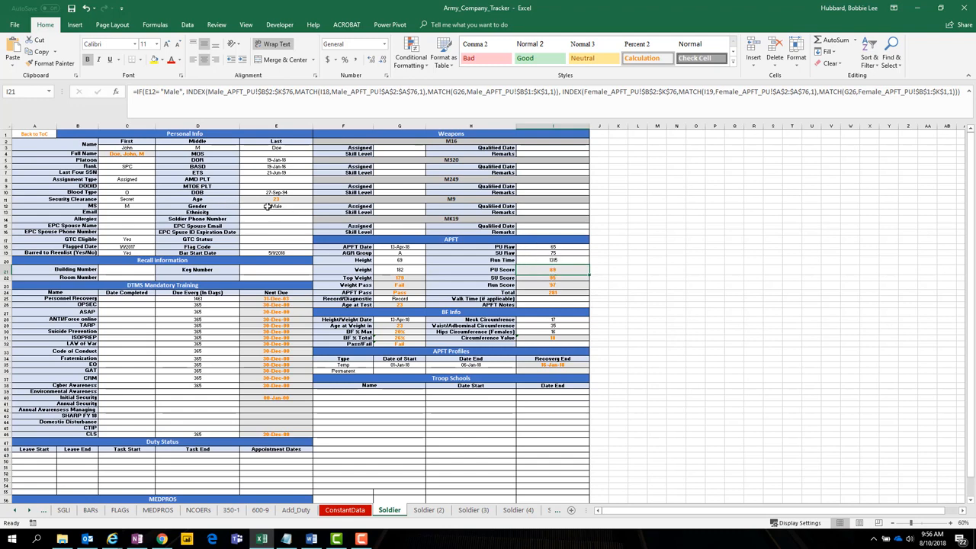
left_click(552, 277)
left_click(553, 284)
left_click(559, 292)
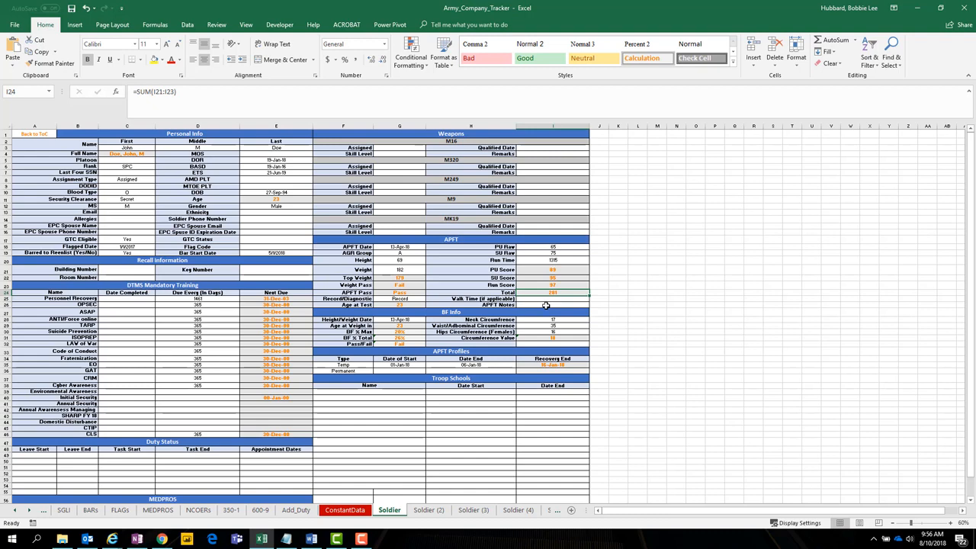
Step: Examine the Age at Weigh in, BF % Max, BF % Total and Pass/Fail formulas in BF Info, along with the Height/Weight Date
left_click(409, 326)
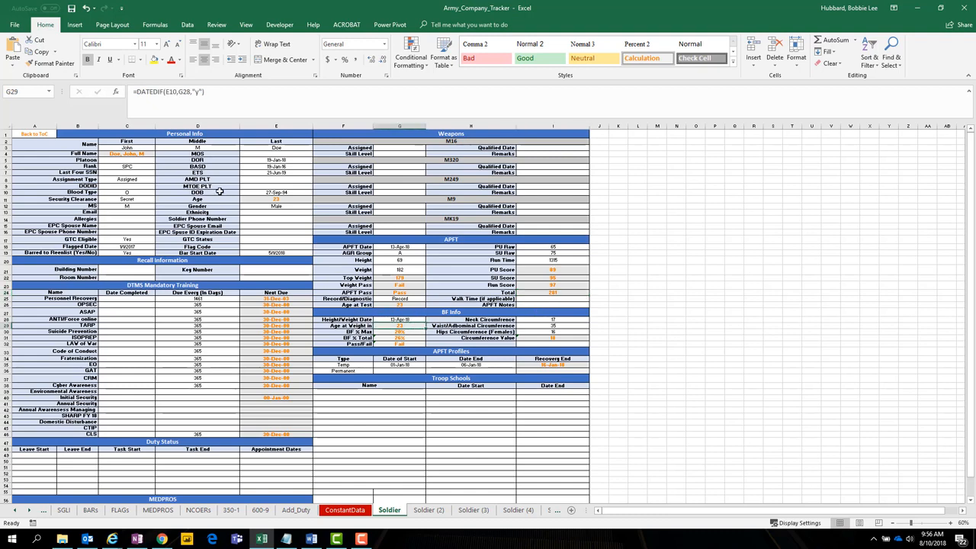
left_click(404, 319)
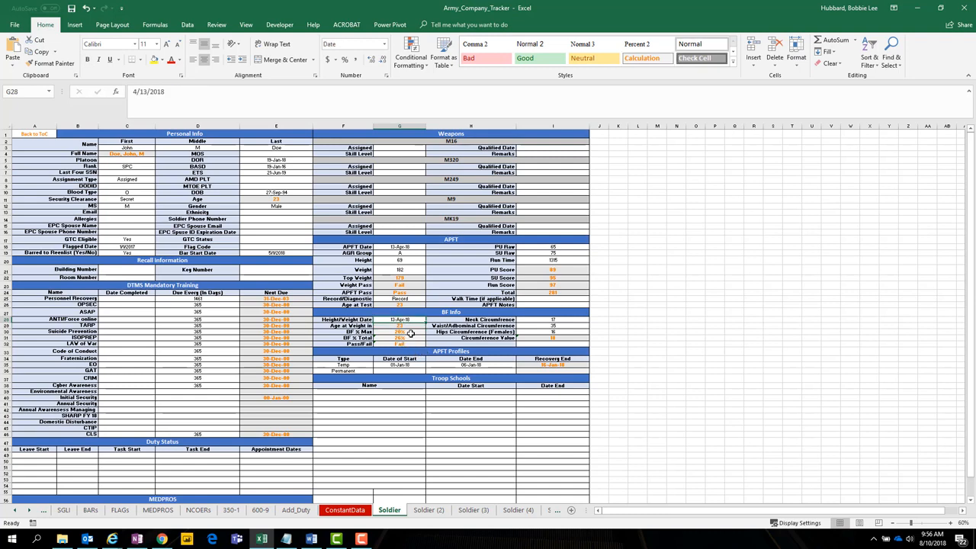
left_click(410, 332)
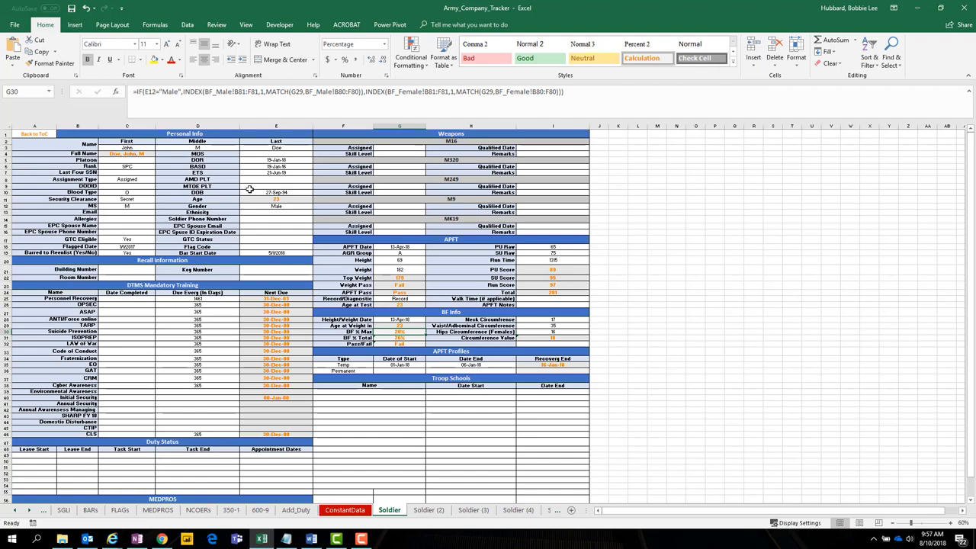
left_click(410, 344)
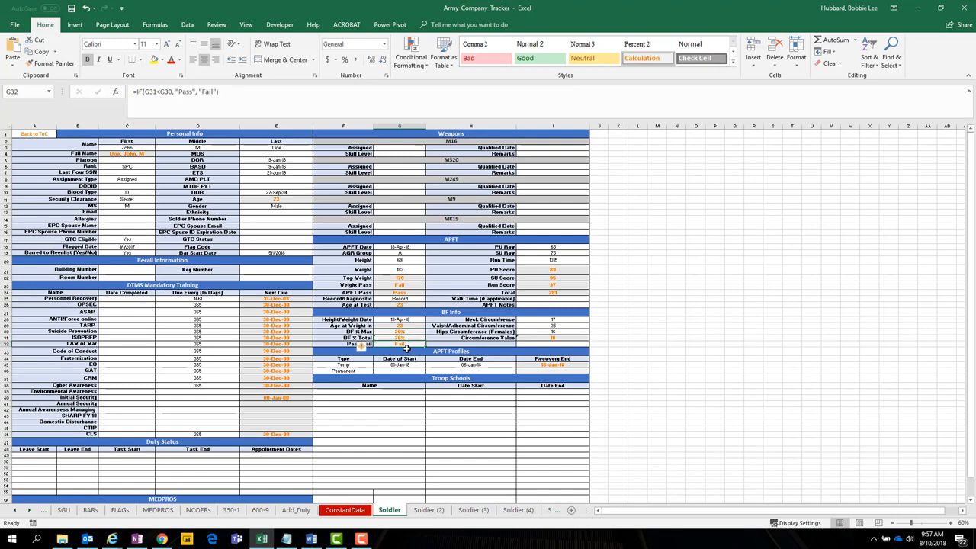
left_click(402, 331)
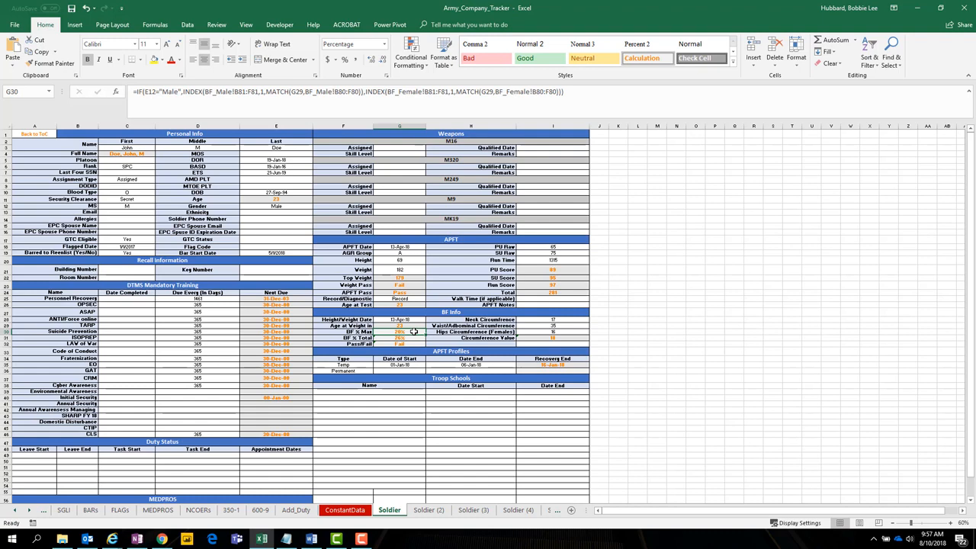
left_click(410, 338)
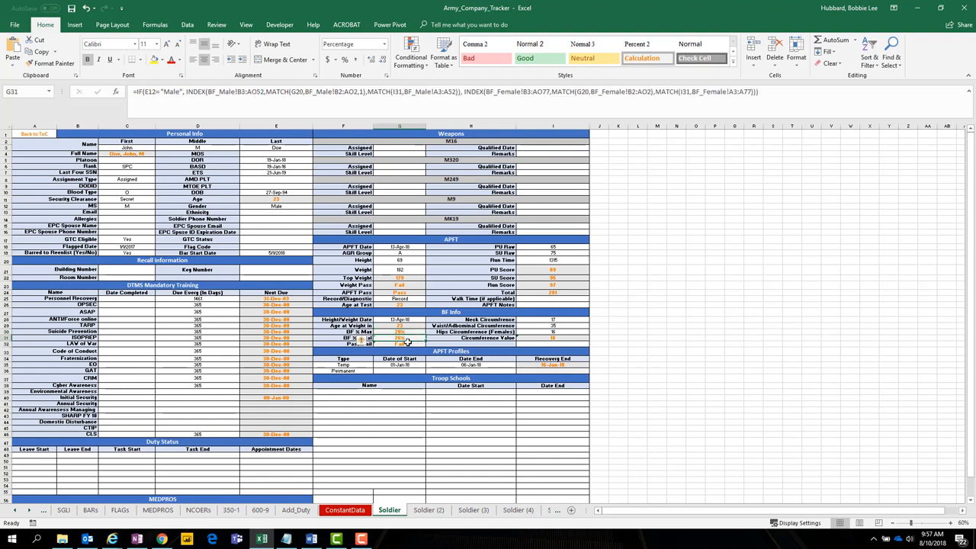
Step: Check the circumference entries and the Circumference Value formula, including how they feed the BF % Total and Pass/Fail cells
left_click_drag(551, 319, 541, 346)
left_click(545, 338)
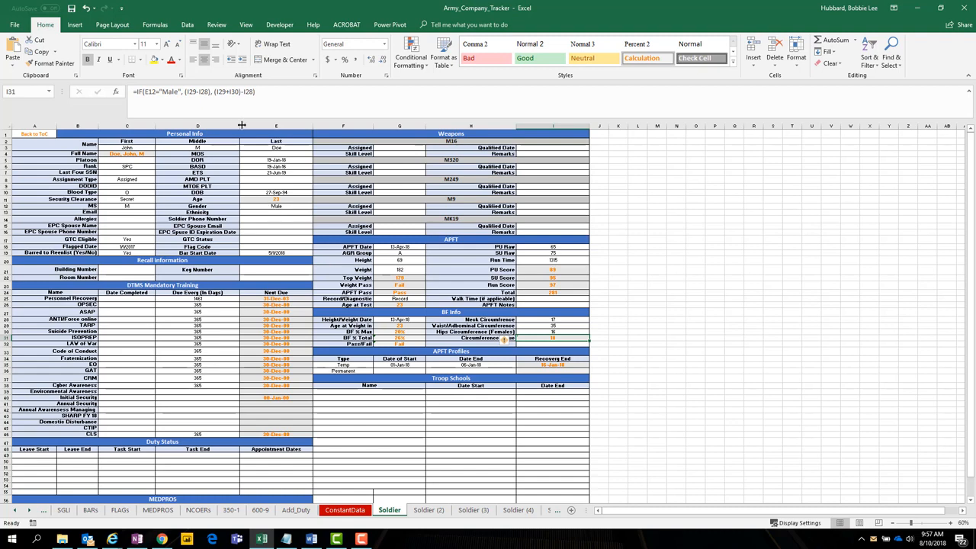
left_click(214, 91)
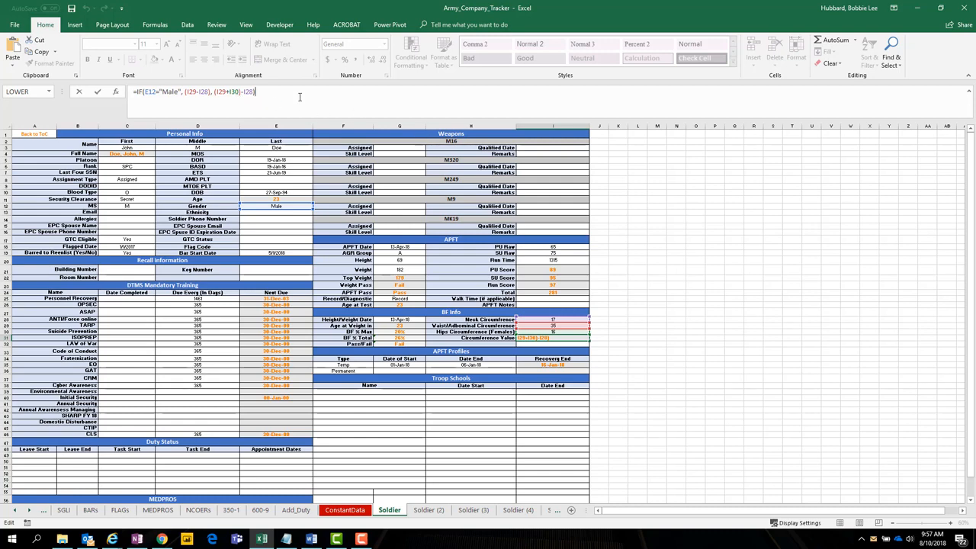
key("Return")
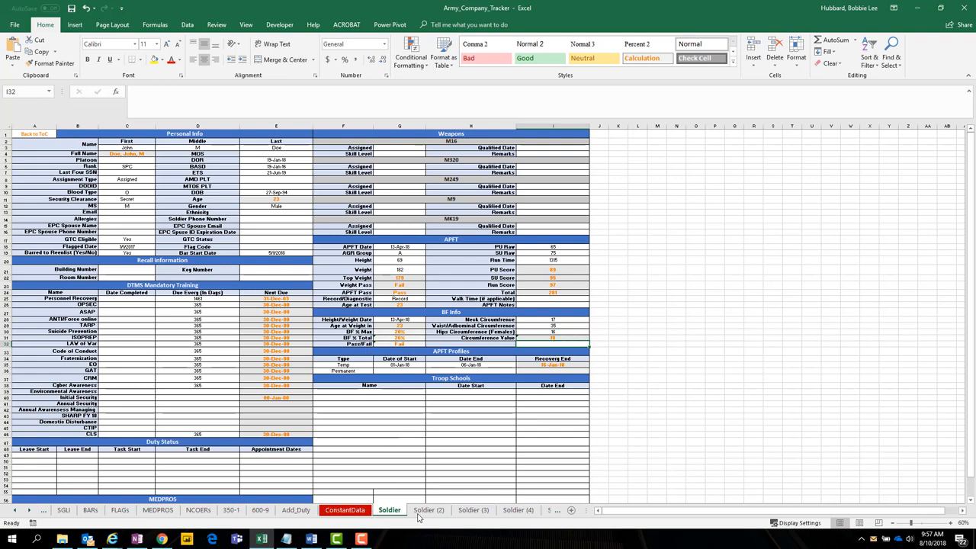
left_click(394, 339)
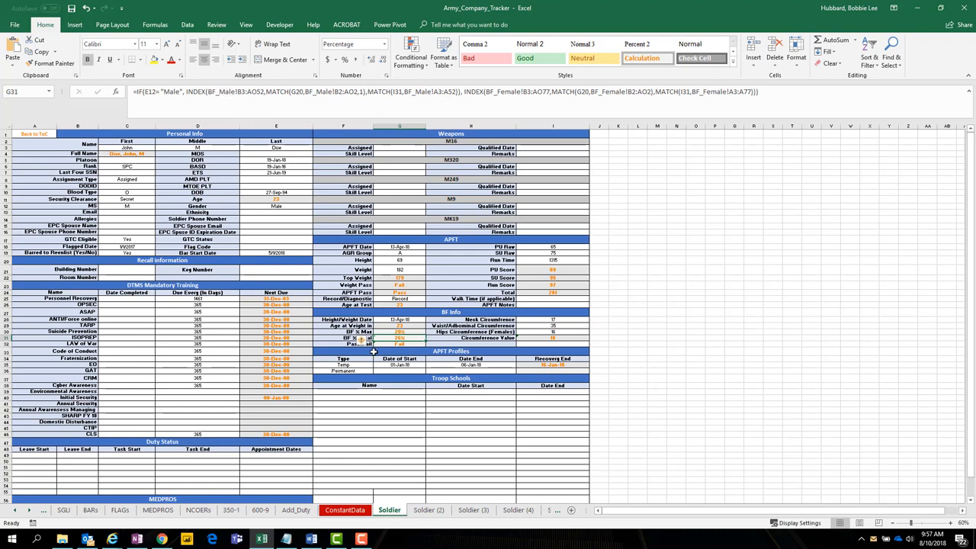
key("Down")
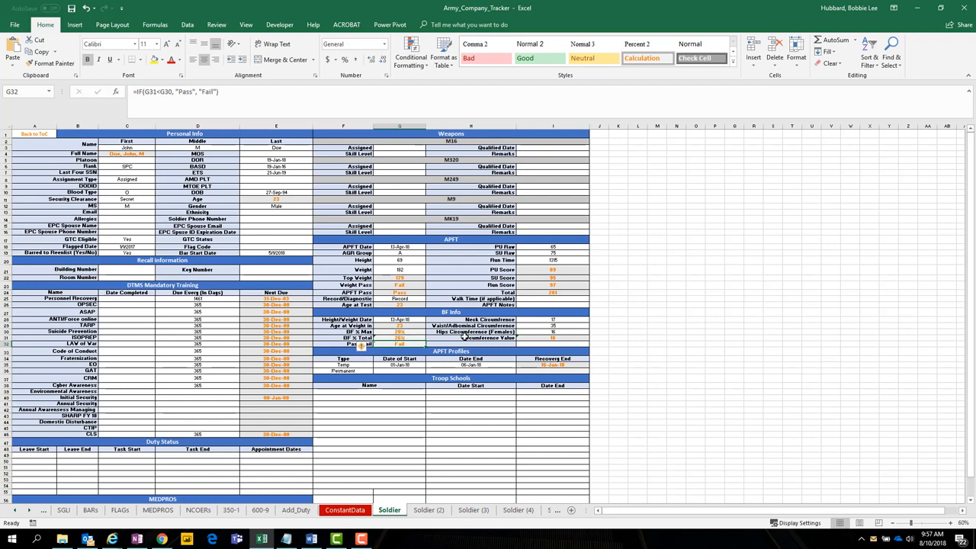
Step: Examine the Recovery End formula for the Temp profile in APFT Profiles and the start and end dates it uses
left_click(579, 366)
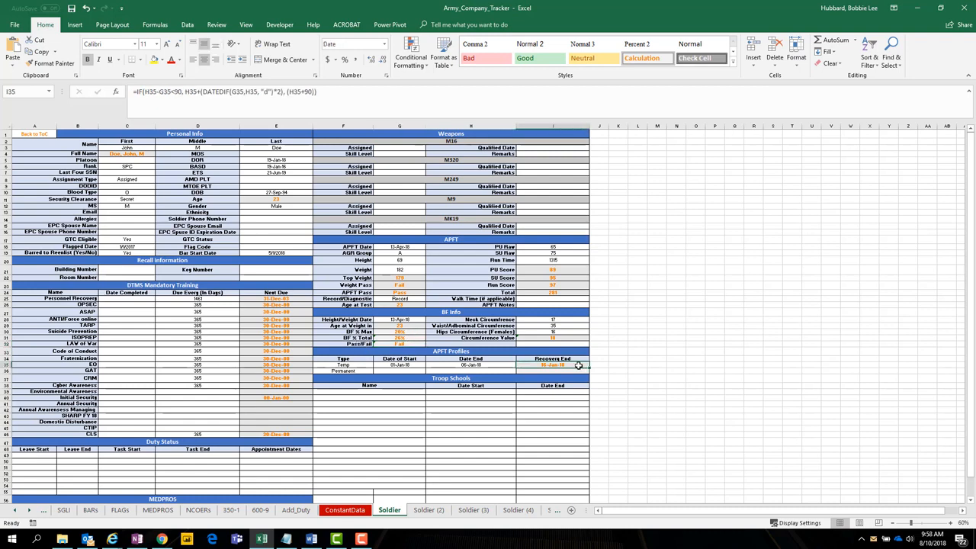
scroll(544, 392, "down", 2)
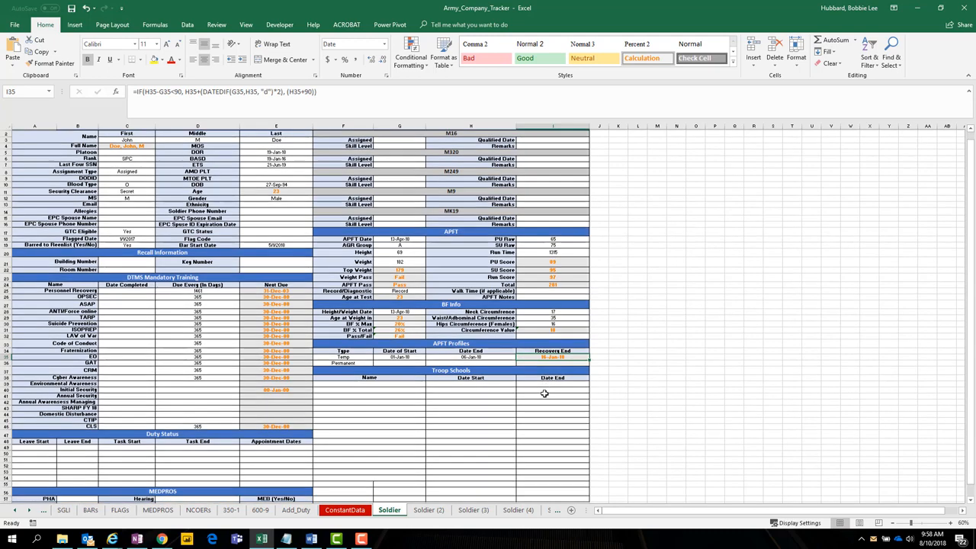
scroll(545, 393, "up", 2)
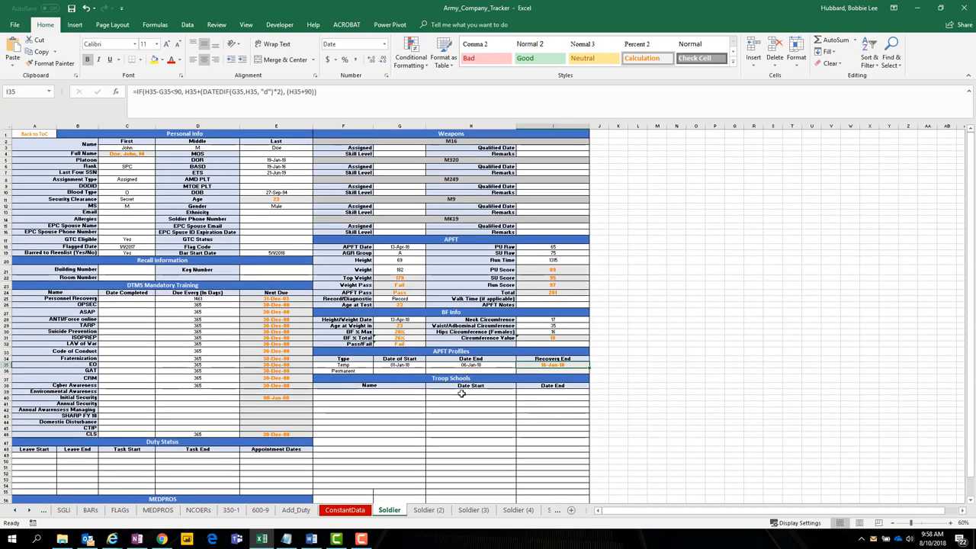
left_click(353, 365)
left_click(405, 363)
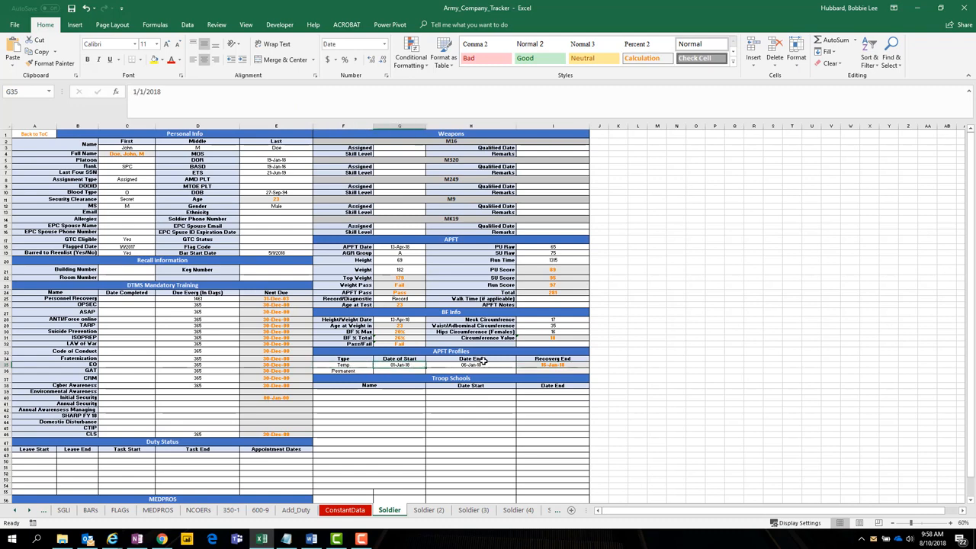
left_click(489, 364)
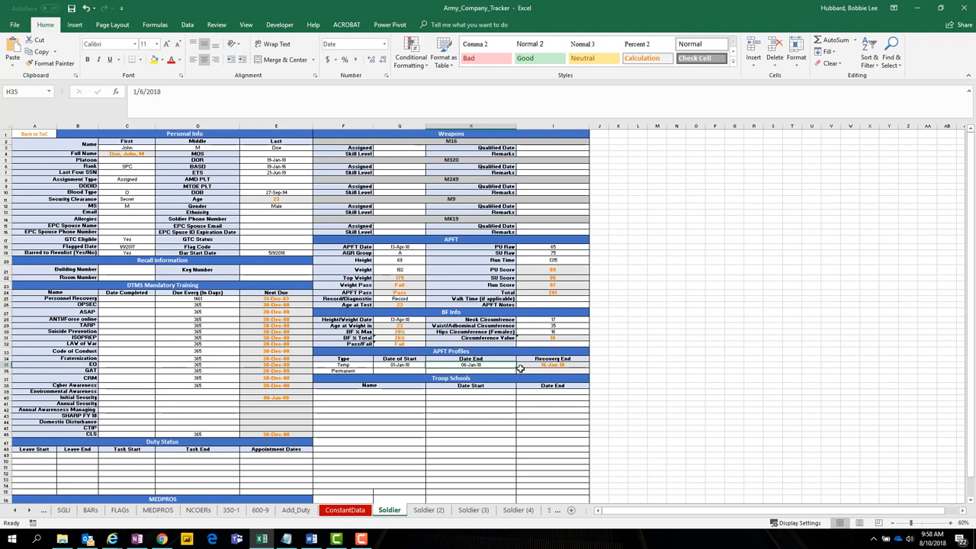
left_click(534, 365)
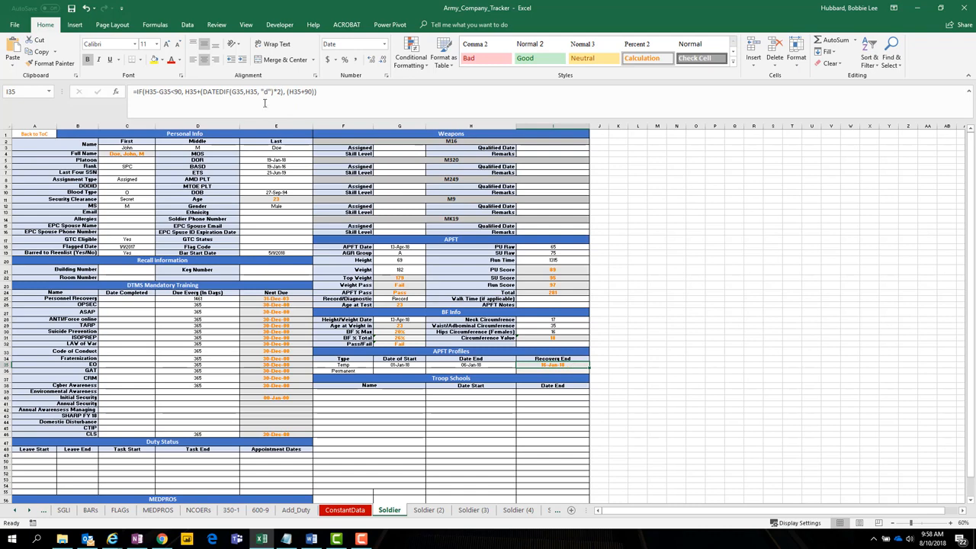
left_click(306, 91)
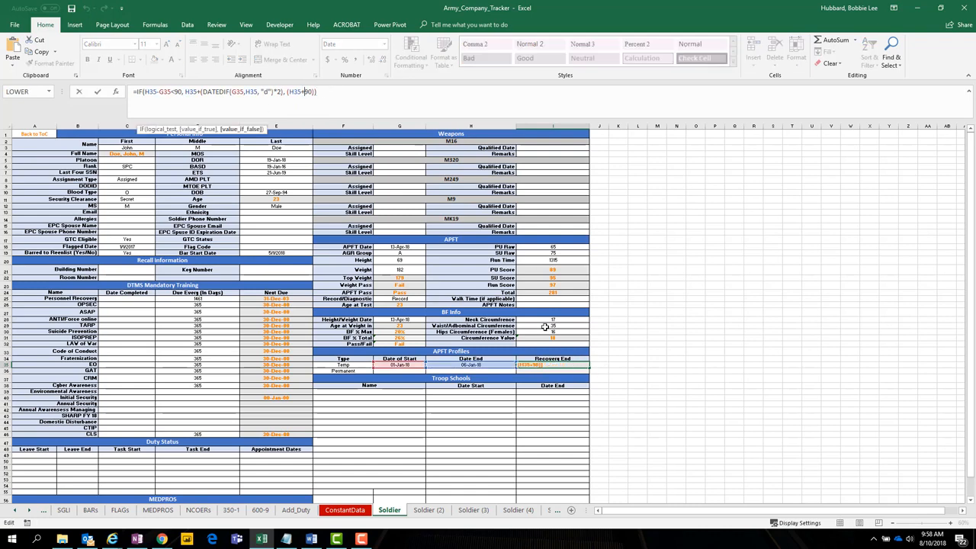
key("Return")
Step: Review the Troop Schools area and the sections at the end of the Soldier sheet
left_click(496, 453)
scroll(496, 453, "down", 2)
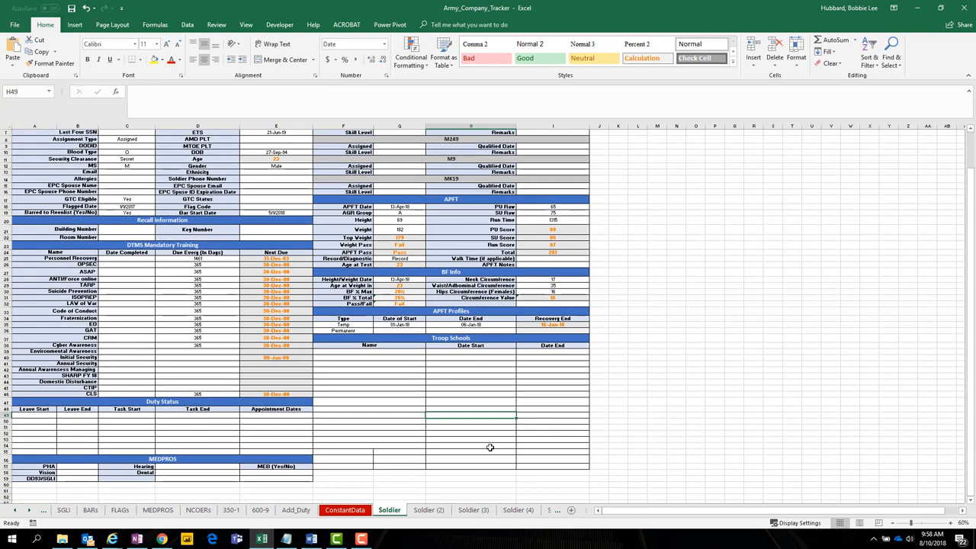
scroll(450, 415, "up", 2)
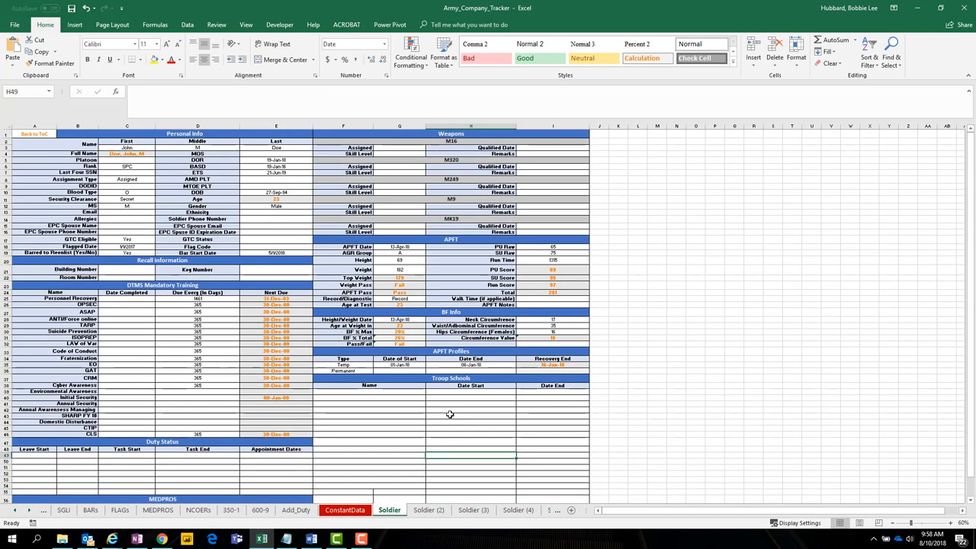
Step: Protect the Soldier sheet without a password, allowing only selection of locked and unlocked cells
right_click(395, 520)
left_click(431, 458)
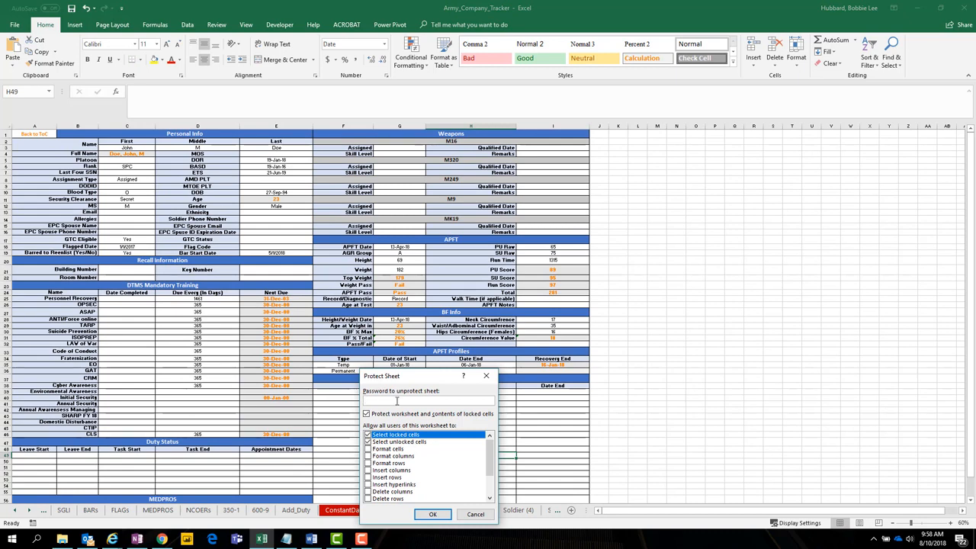
left_click(432, 514)
right_click(395, 515)
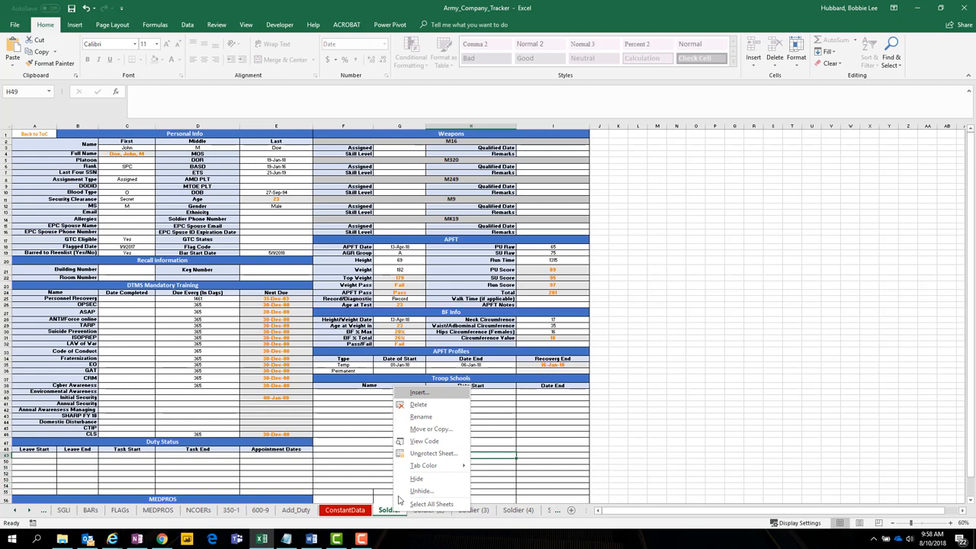
left_click(349, 418)
Step: Check cell selection on the protected sheet in the Troop Schools, Duty Status and APFT sections
left_click(363, 372)
left_click(364, 379)
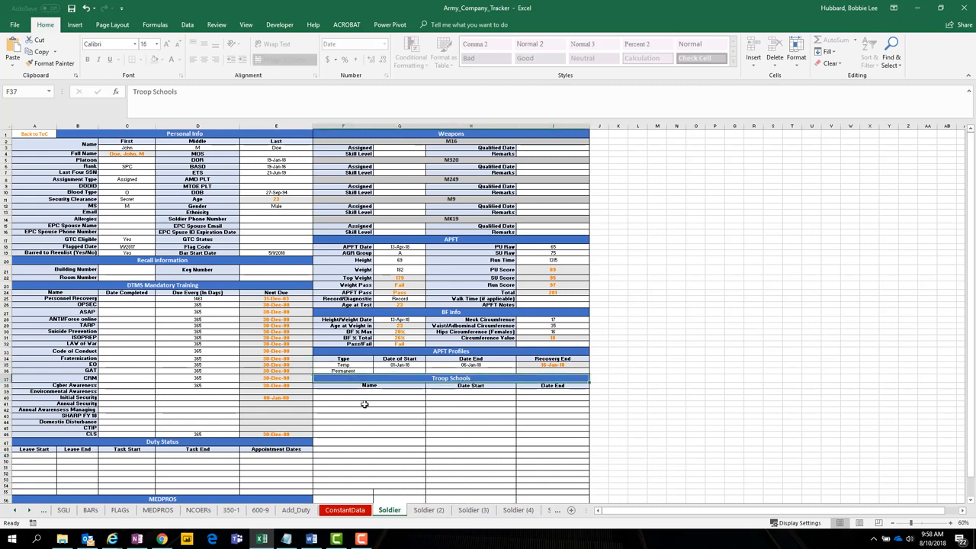
left_click(283, 443)
left_click(279, 456)
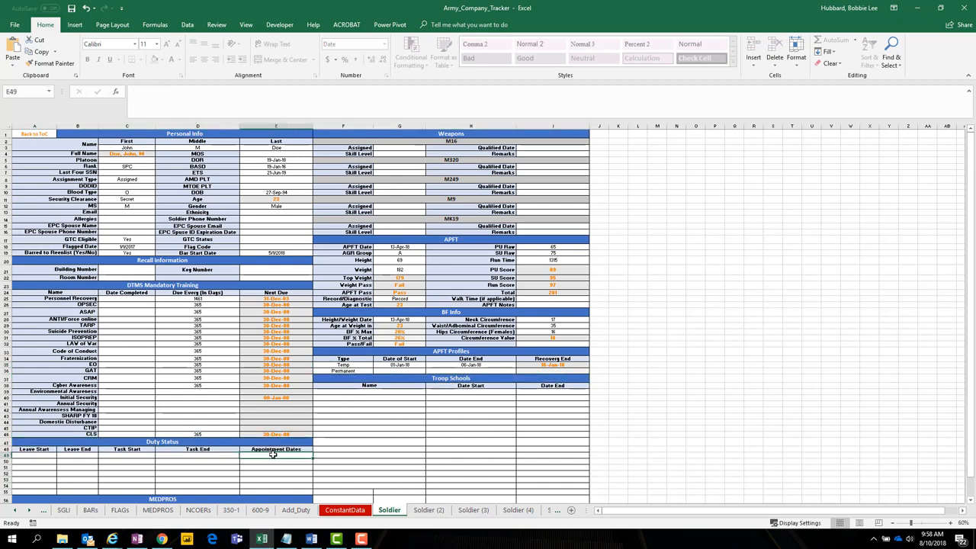
left_click(216, 455)
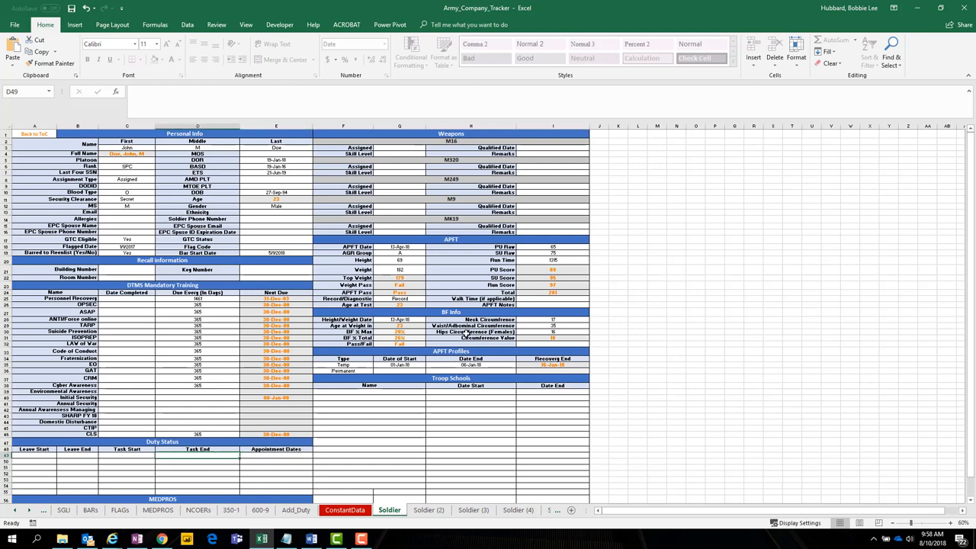
left_click(343, 259)
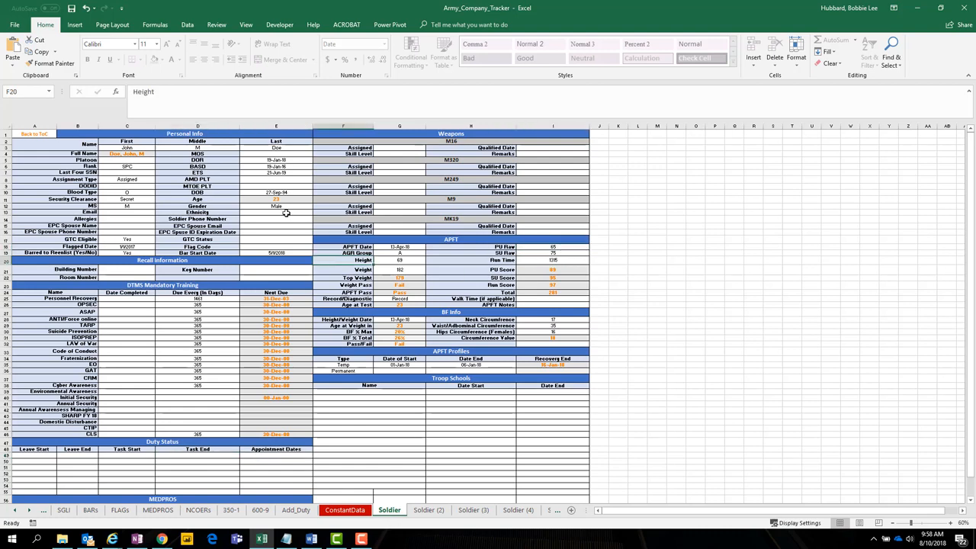
Step: Test the sheet protection by trying to edit the First heading and the Full Name, Age at Weigh in and TARP Next Due formulas
left_click(129, 142)
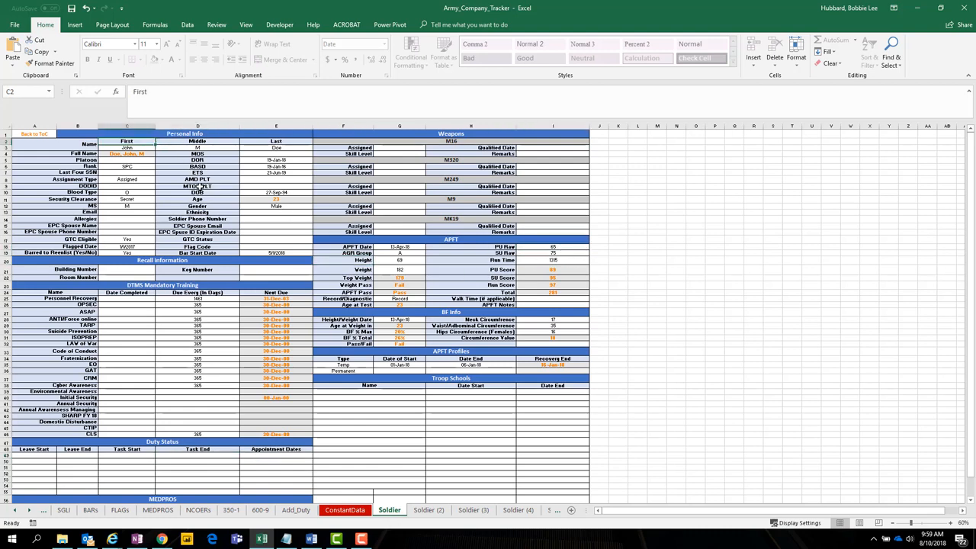
double_click(131, 147)
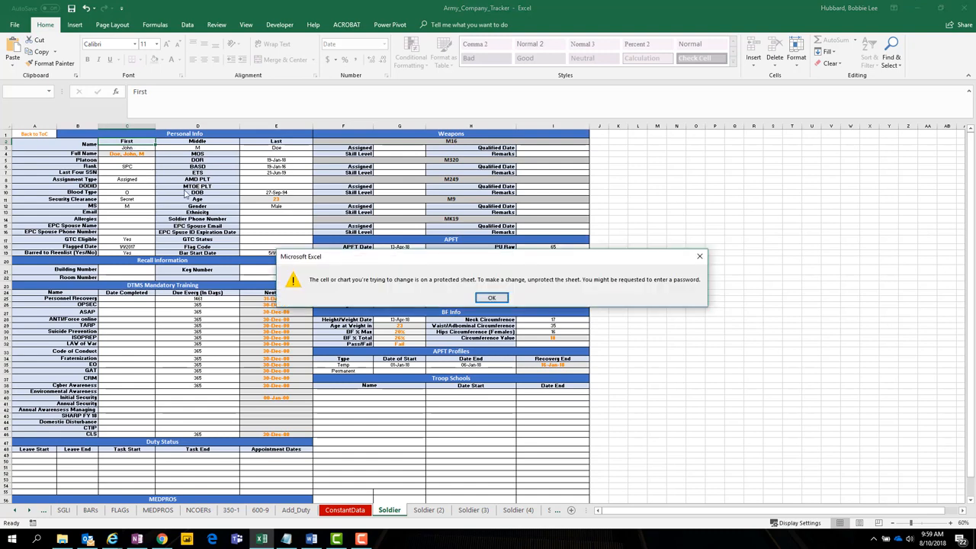
left_click(492, 297)
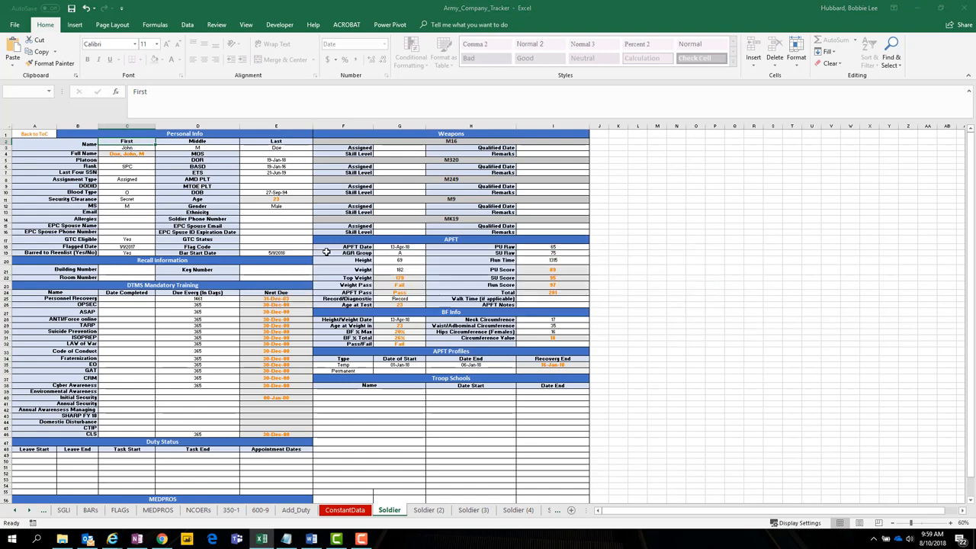
double_click(127, 154)
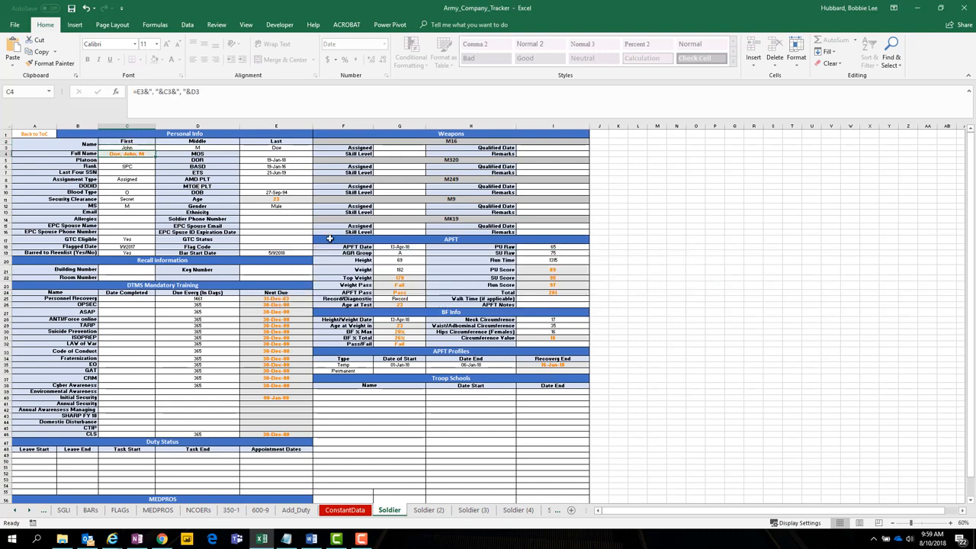
double_click(404, 326)
key("Return")
double_click(274, 326)
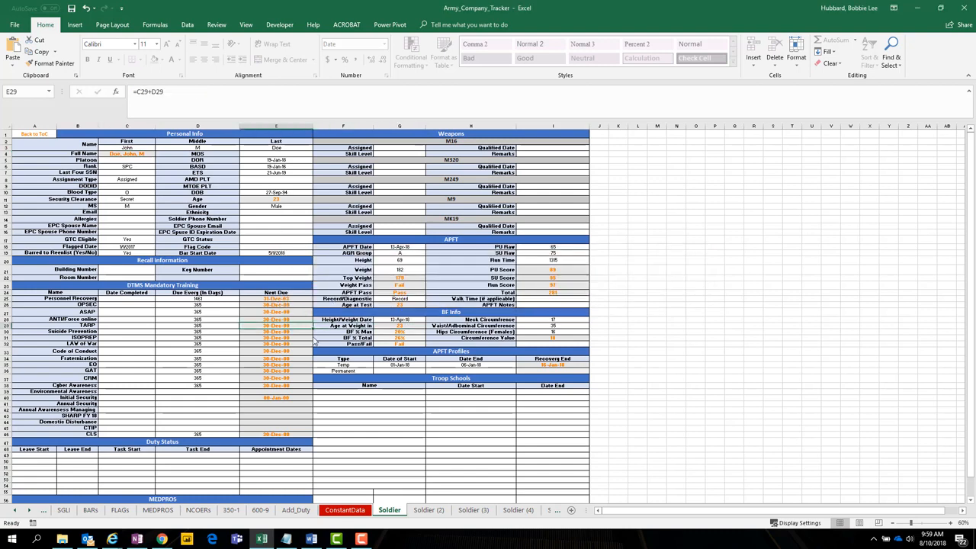
left_click(492, 300)
Step: Set the Neck Circumference in BF Info to 18
left_click(546, 321)
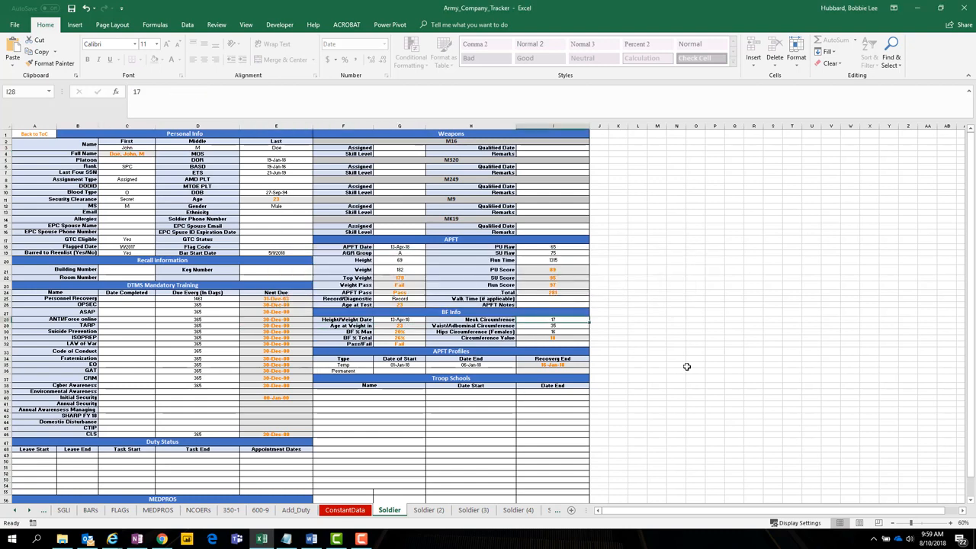
type("18")
key("Return")
Step: Protect the Soldier (2) sheet and remove that protection again
left_click(428, 510)
right_click(429, 511)
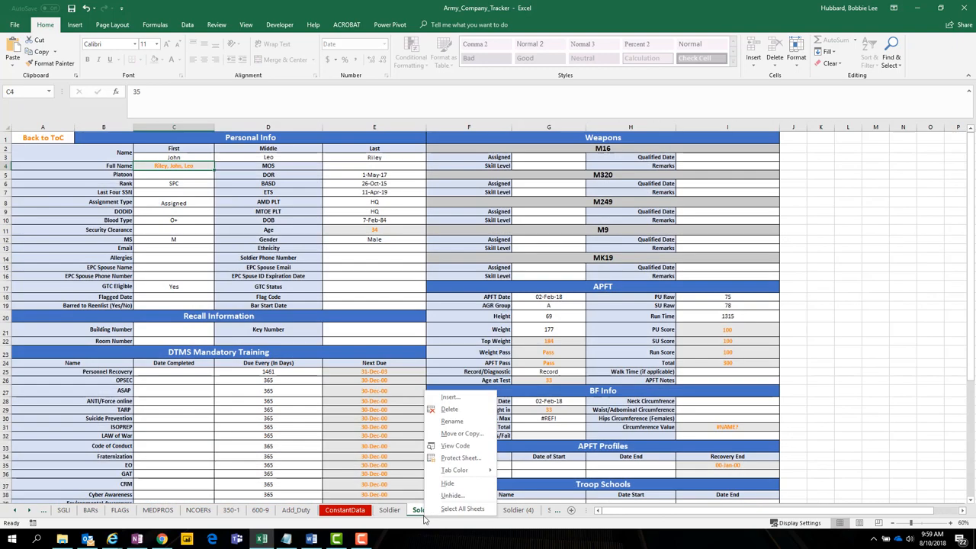
left_click(446, 460)
left_click(449, 514)
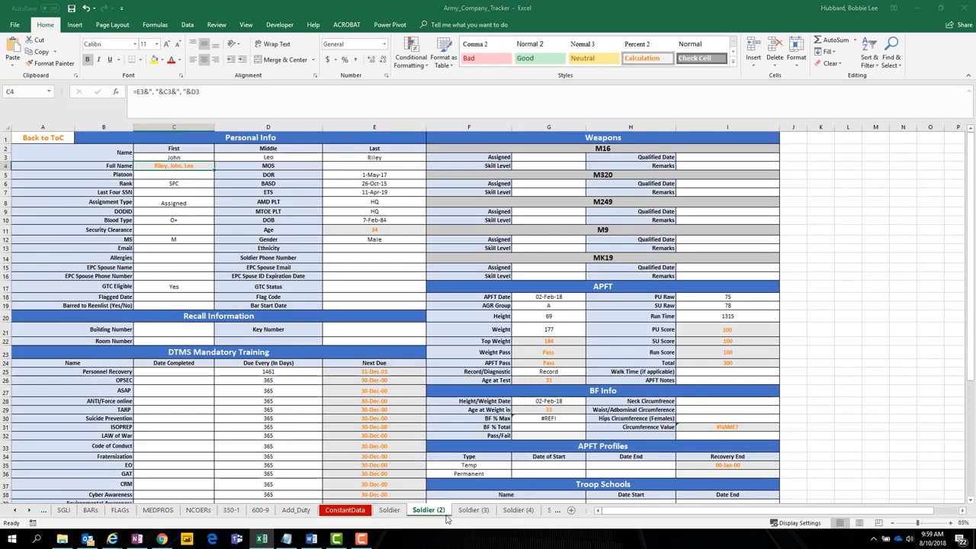
right_click(445, 511)
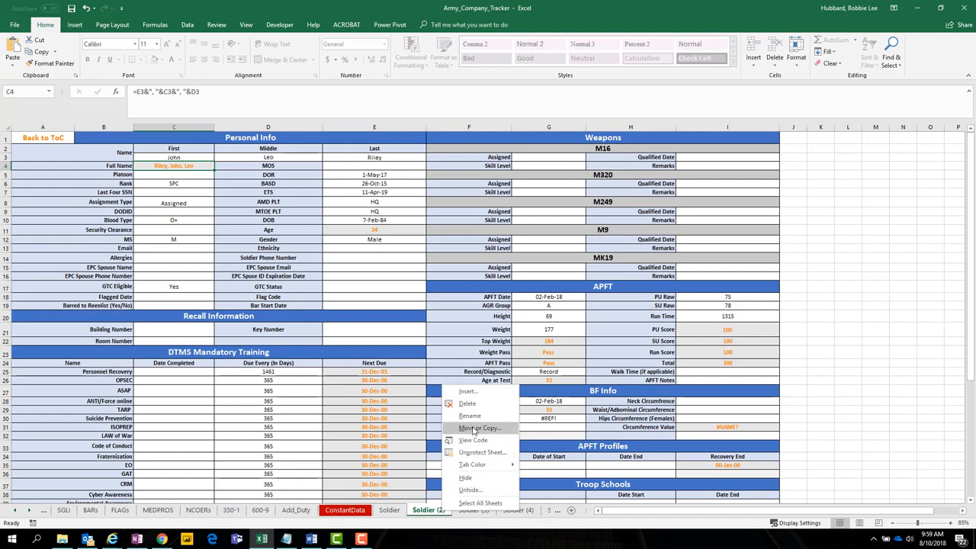
left_click(481, 452)
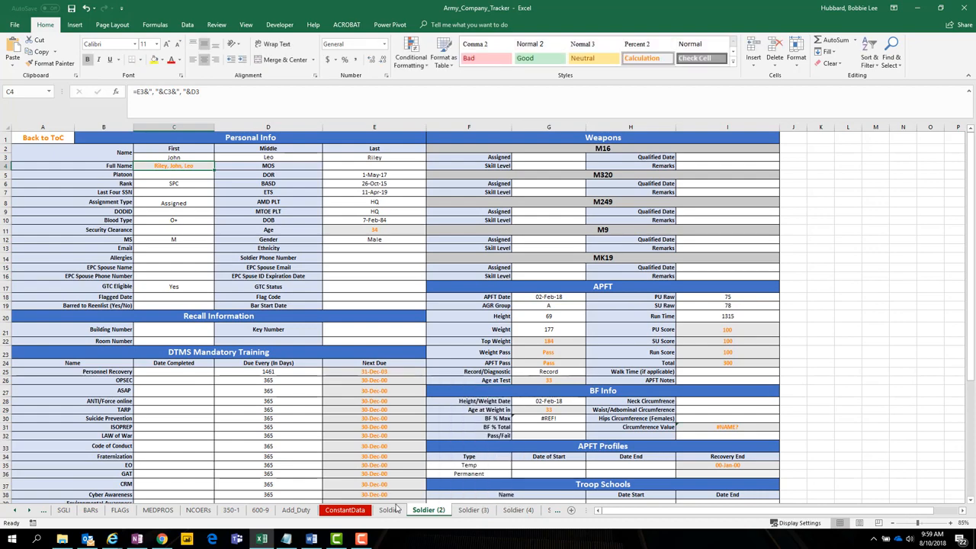
Step: Remove the protection from the Soldier sheet
left_click(402, 515)
right_click(404, 516)
left_click(442, 459)
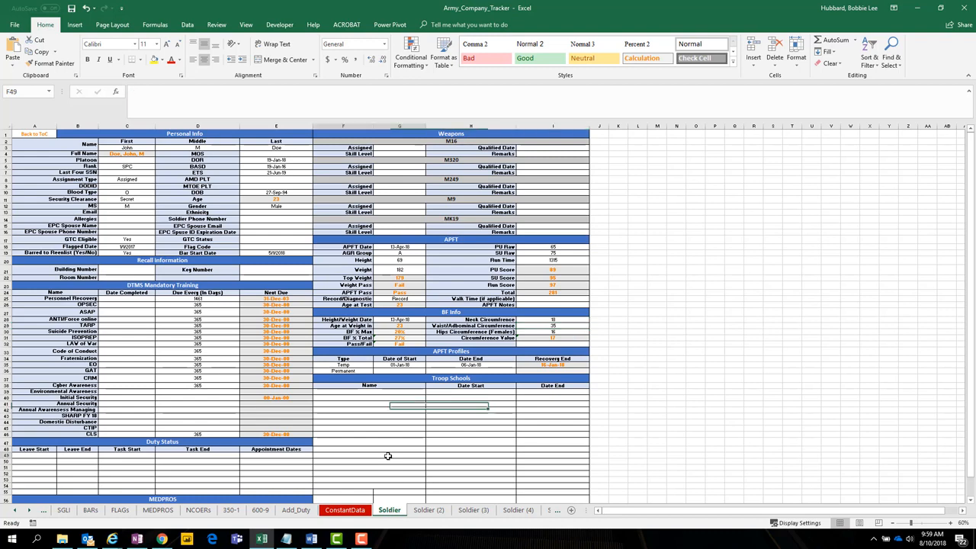
Step: Check the Next Due cells for CLS, Initial Security and Annual Security in DTMS Mandatory Training for formulas
left_click(294, 435)
left_click(286, 397)
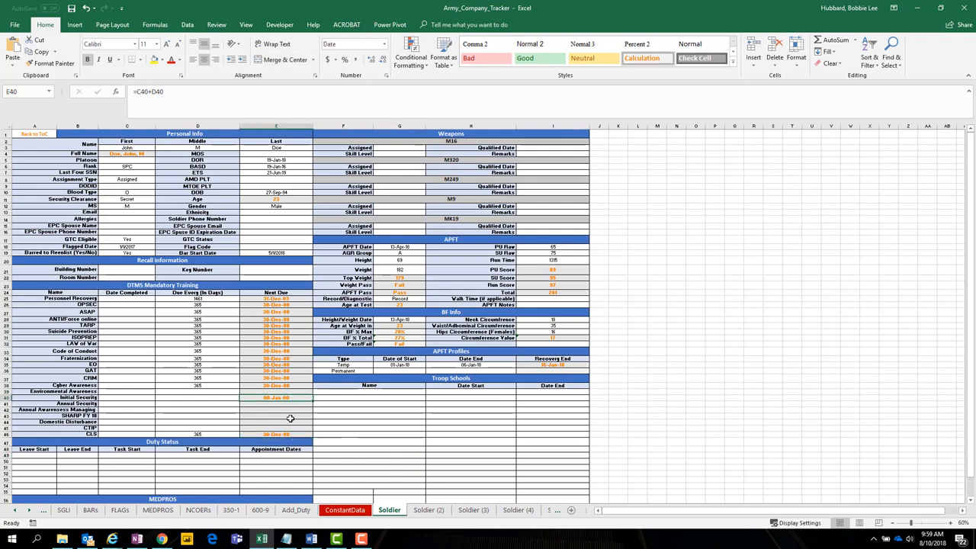
left_click(290, 406)
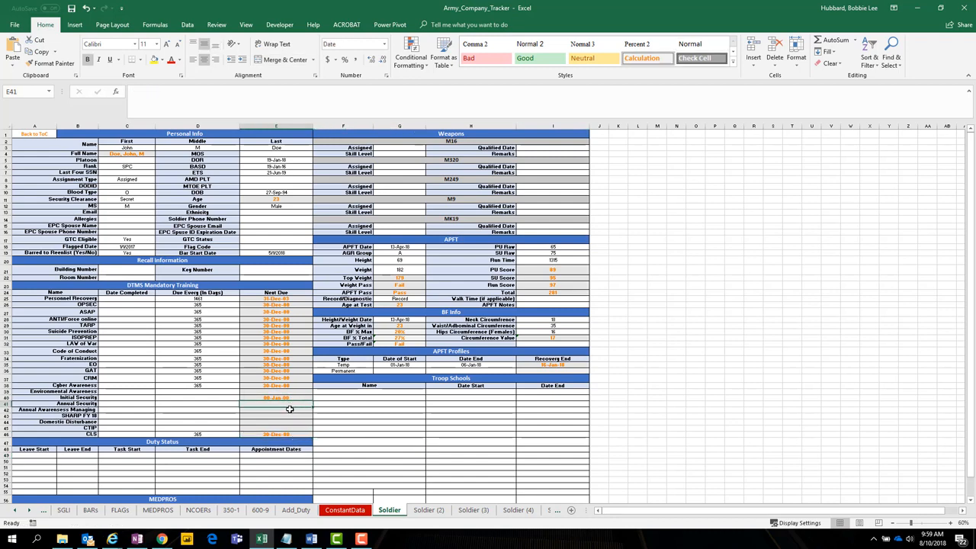